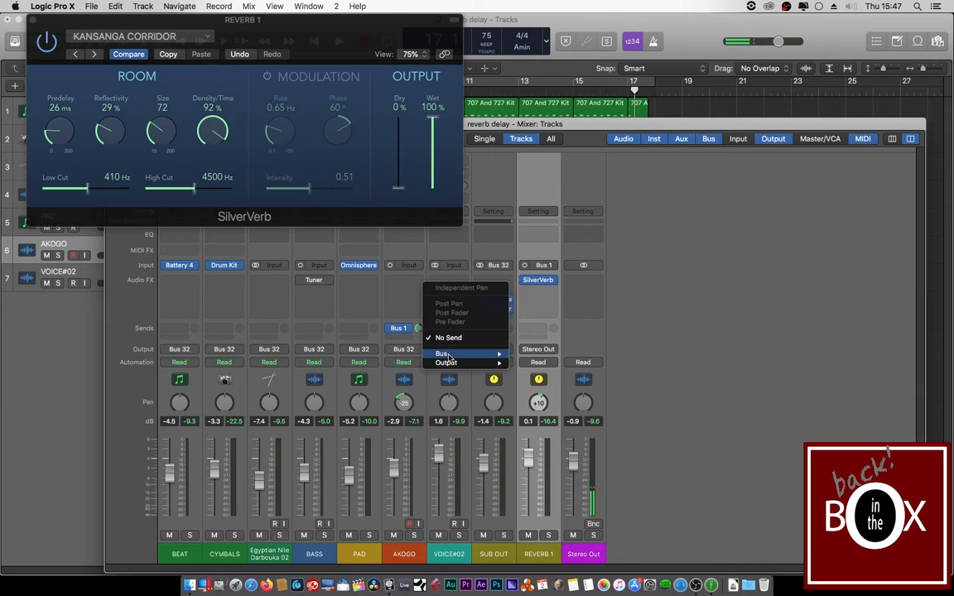
- Add a second send on the VOICE#02 channel, routed to Bus 2
{"action": "mouse_move", "coordinate": [446, 355]}
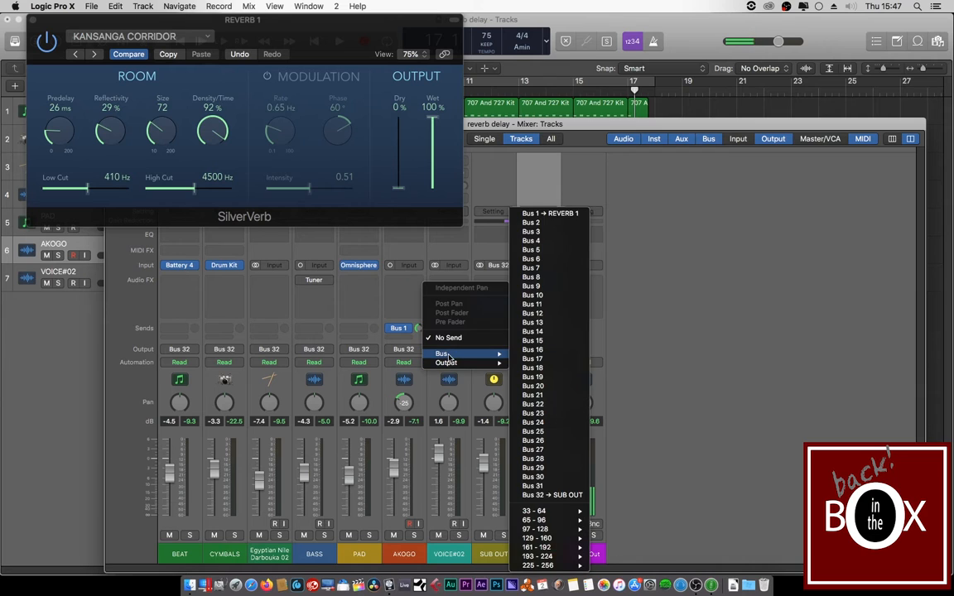
{"action": "left_click", "coordinate": [535, 223]}
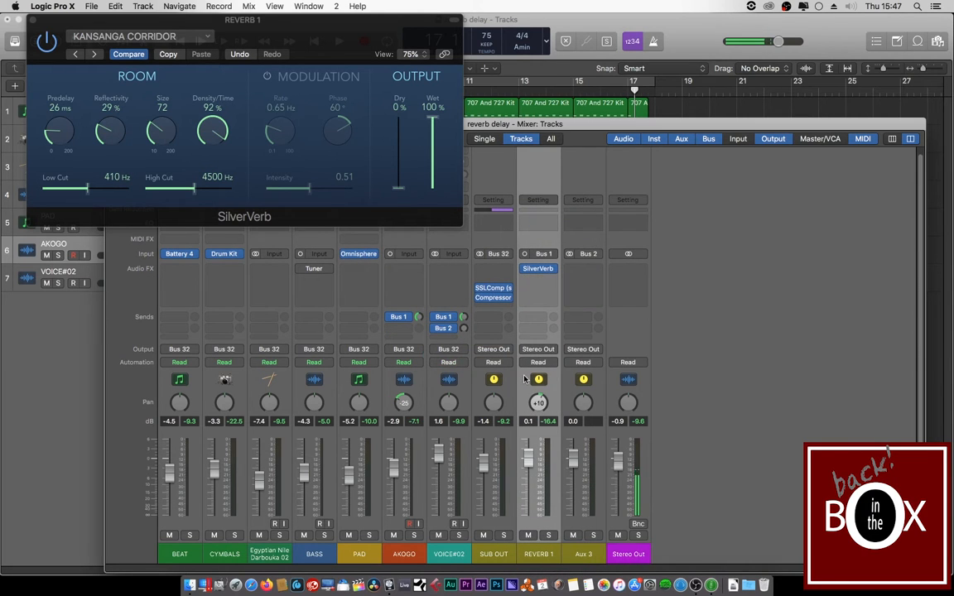
{"action": "mouse_move", "coordinate": [454, 330]}
- Insert the ChromaVerb reverb in the empty audio effect slot of the Aux 3 channel
{"action": "mouse_move", "coordinate": [584, 283]}
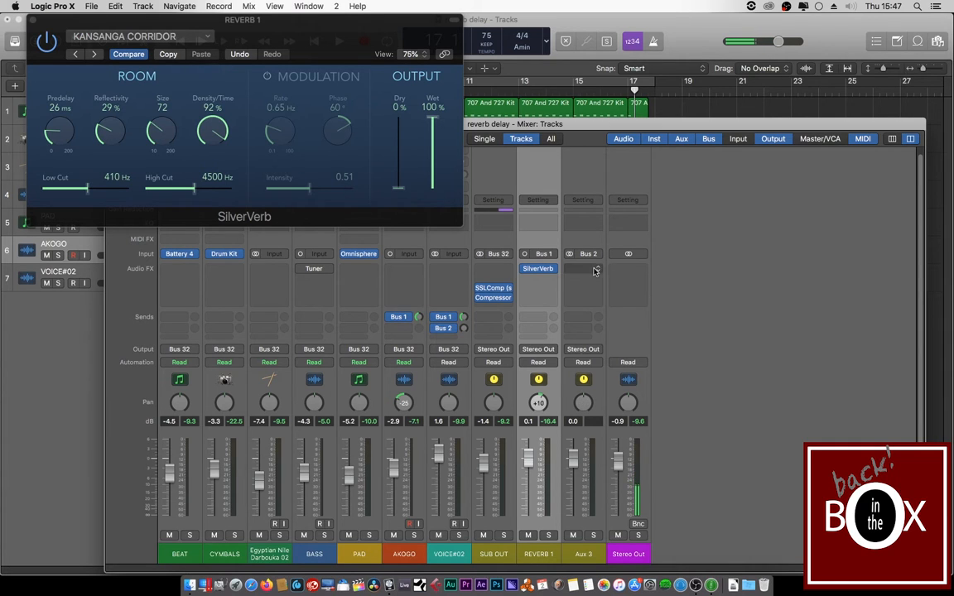
{"action": "left_click", "coordinate": [580, 270]}
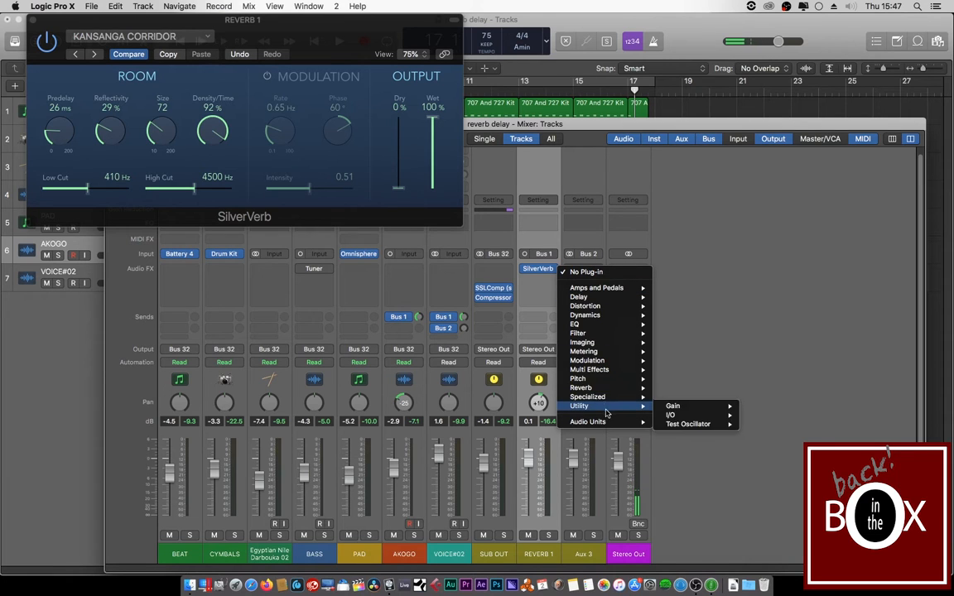
{"action": "mouse_move", "coordinate": [588, 388]}
{"action": "mouse_move", "coordinate": [684, 407]}
{"action": "mouse_move", "coordinate": [712, 392]}
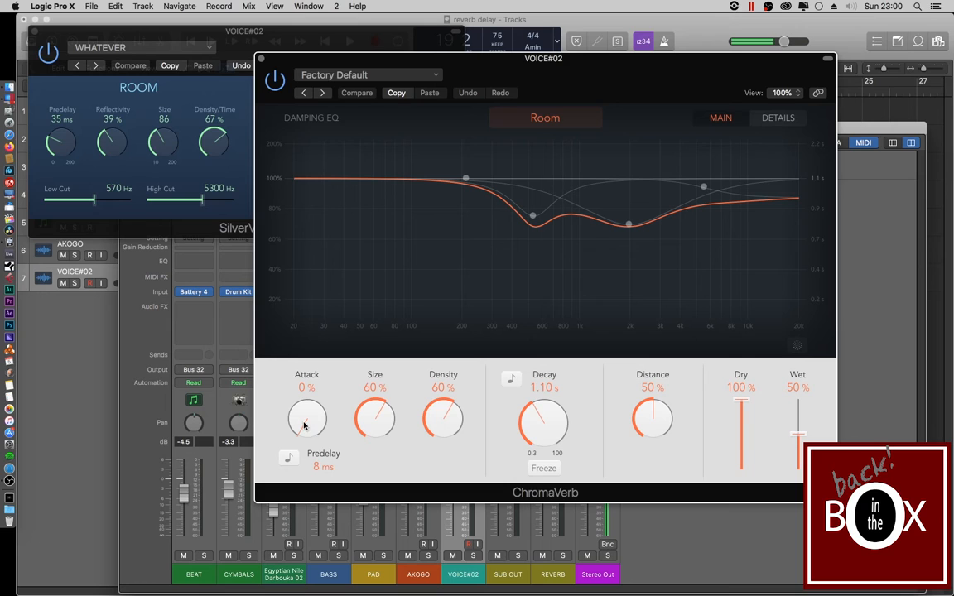
- Audition high and low Attack amounts in VOICE#02's ChromaVerb and settle on 13 %
{"action": "left_click_drag", "start_coordinate": [301, 427], "coordinate": [298, 424]}
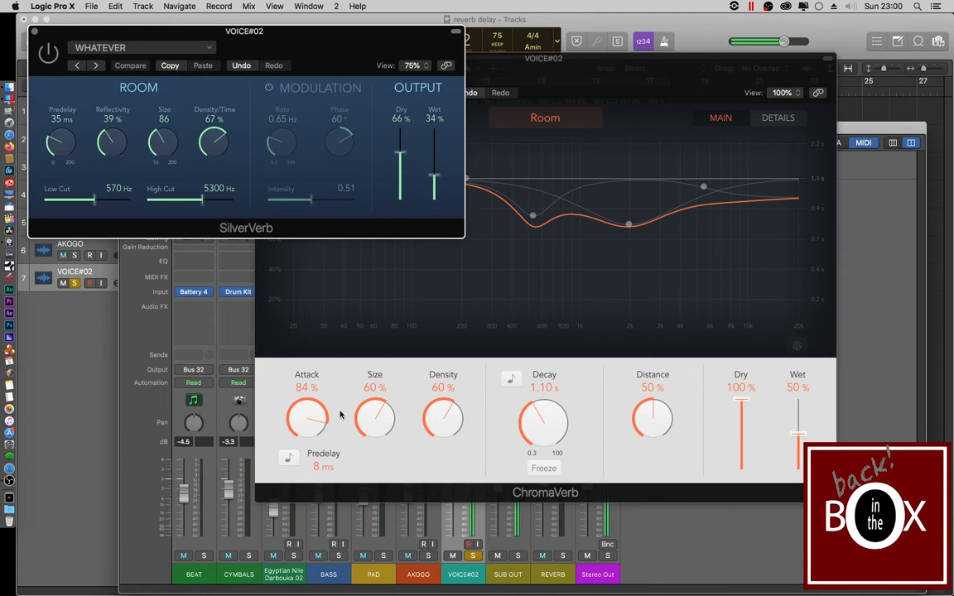
{"action": "left_click_drag", "start_coordinate": [312, 406], "coordinate": [340, 464]}
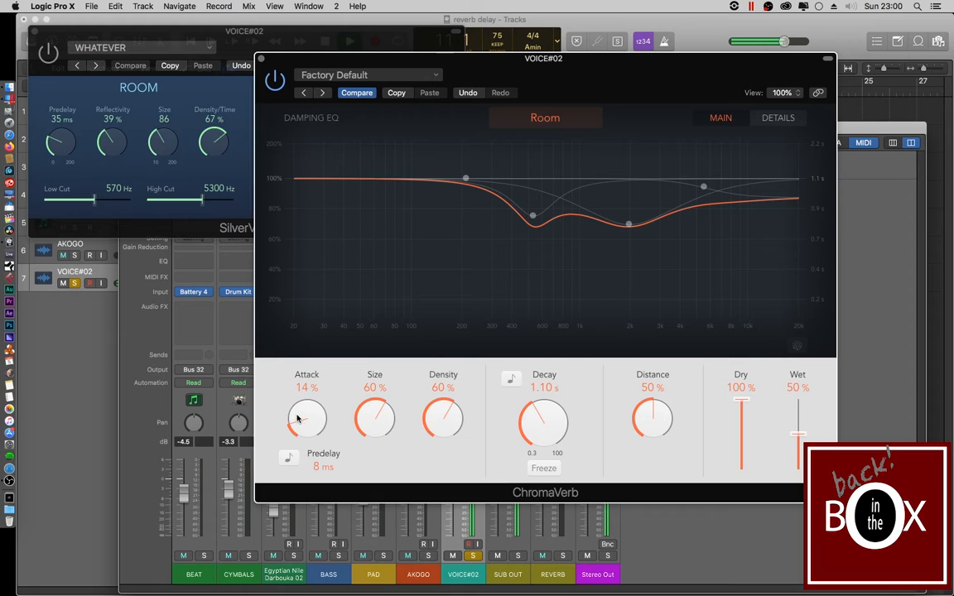
{"action": "mouse_move", "coordinate": [295, 419]}
{"action": "left_mouse_down"}
{"action": "mouse_move", "coordinate": [315, 332]}
{"action": "mouse_move", "coordinate": [345, 298]}
{"action": "mouse_move", "coordinate": [308, 435]}
{"action": "left_mouse_up"}
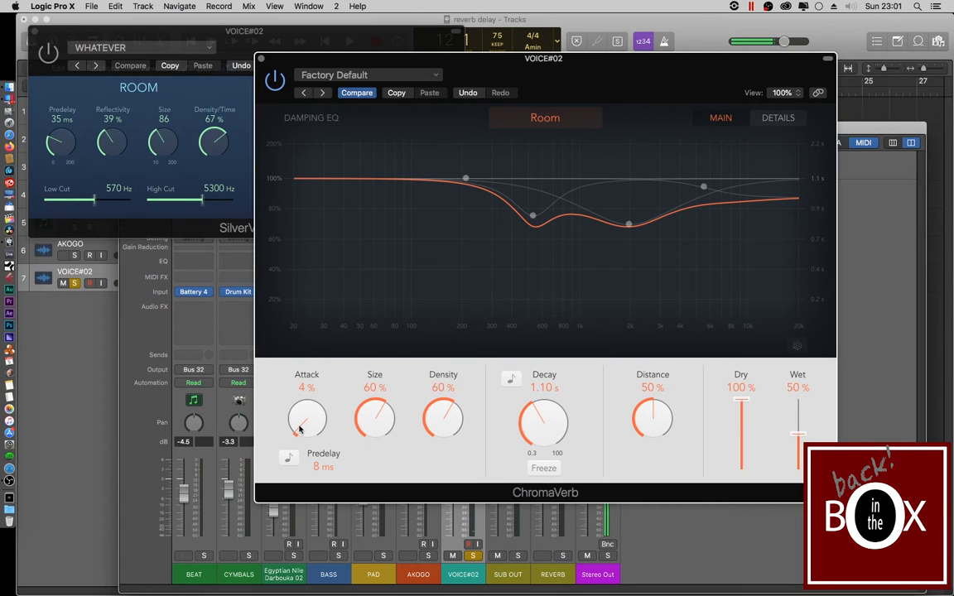
{"action": "left_click_drag", "start_coordinate": [299, 429], "coordinate": [359, 306]}
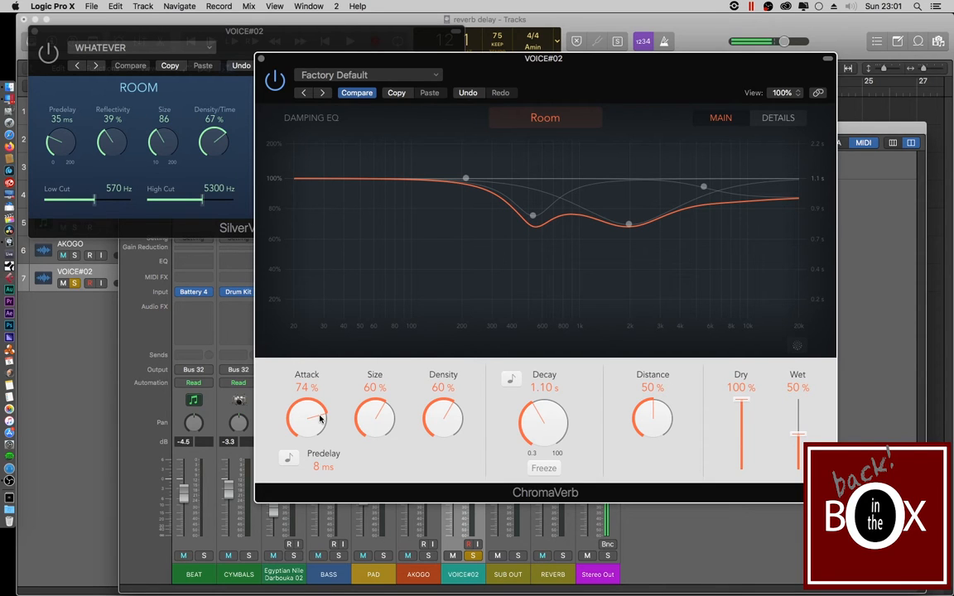
{"action": "left_click_drag", "start_coordinate": [320, 419], "coordinate": [323, 497]}
- Set ChromaVerb's Density to 64 % and compare it with SilverVerb's Density/Time control
{"action": "mouse_move", "coordinate": [444, 407]}
{"action": "left_mouse_down"}
{"action": "mouse_move", "coordinate": [453, 365]}
{"action": "mouse_move", "coordinate": [444, 410]}
{"action": "left_mouse_up"}
{"action": "left_click_drag", "start_coordinate": [456, 414], "coordinate": [399, 362]}
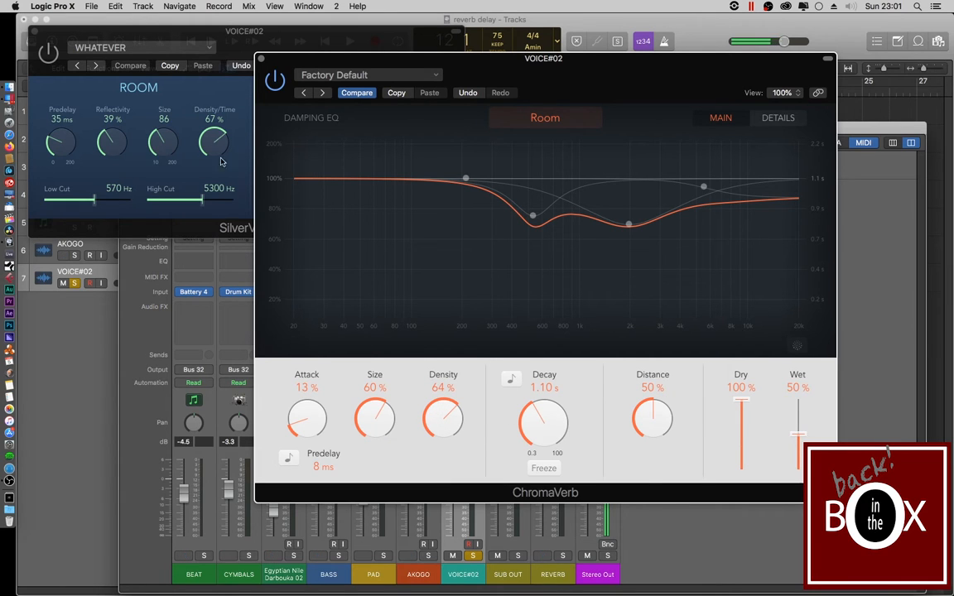
{"action": "left_click", "coordinate": [213, 115]}
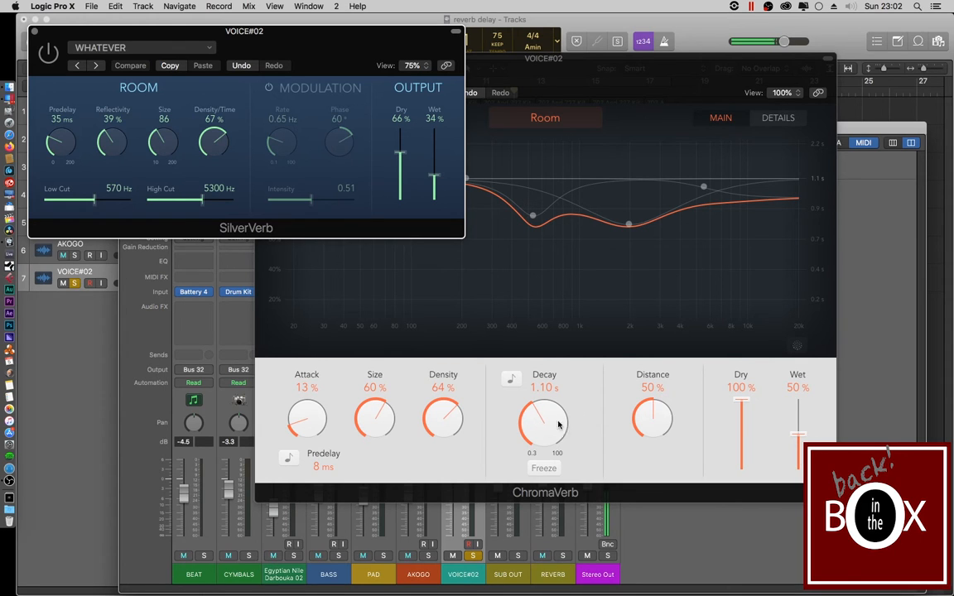
- Audition ChromaVerb's Freeze function by switching it on and off twice
{"action": "left_click", "coordinate": [544, 468]}
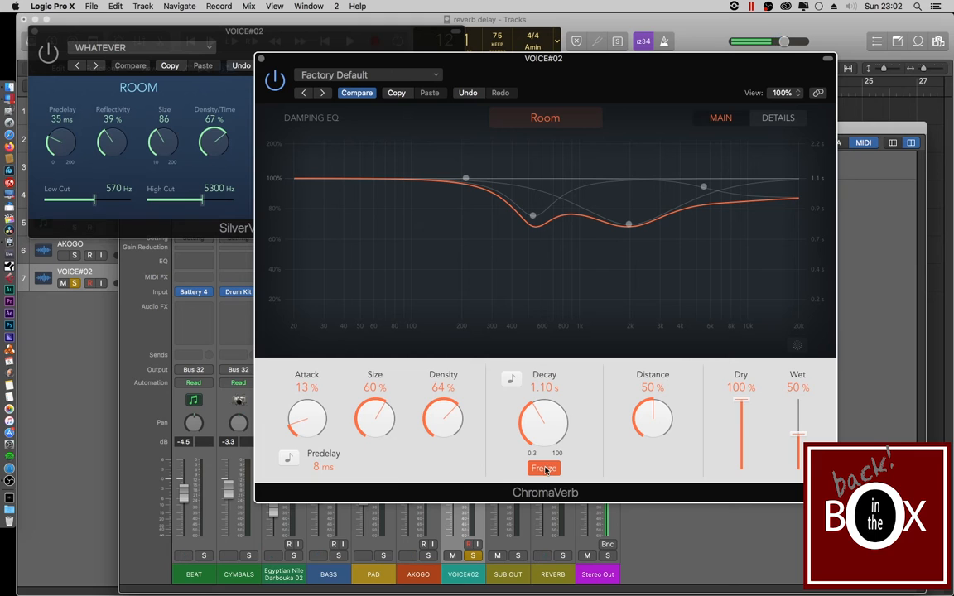
{"action": "left_click", "coordinate": [544, 468]}
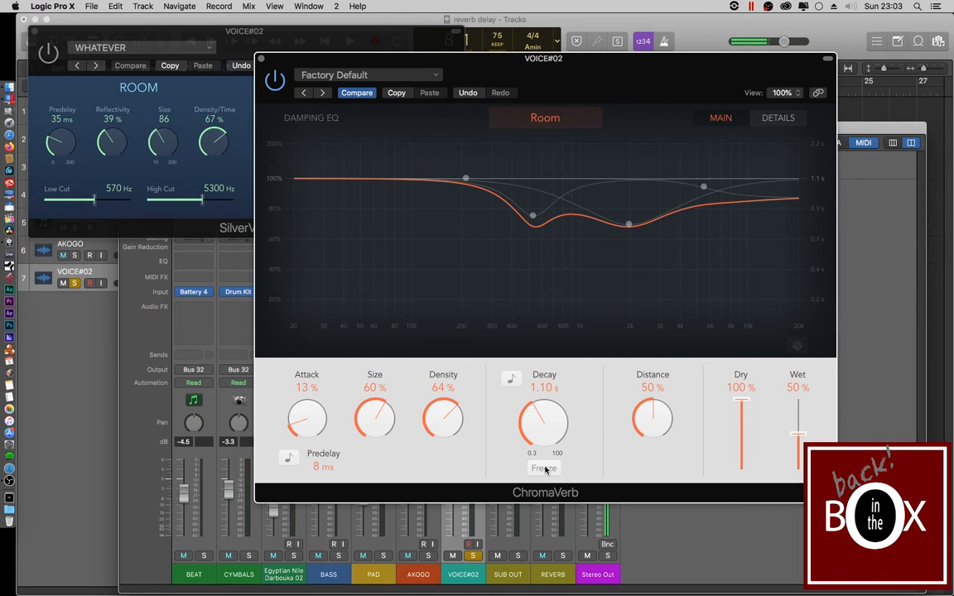
{"action": "left_click", "coordinate": [550, 470]}
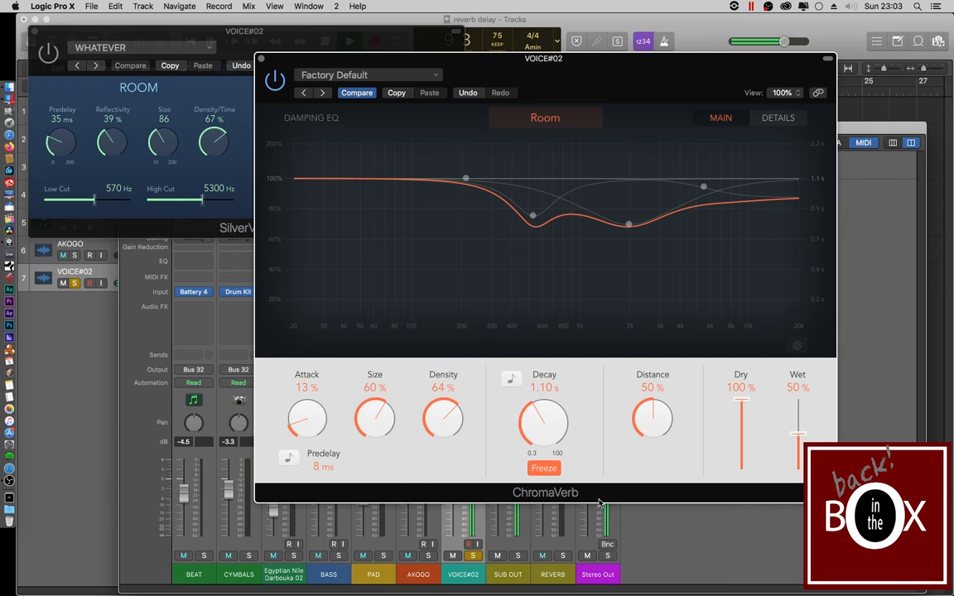
{"action": "left_click", "coordinate": [555, 472]}
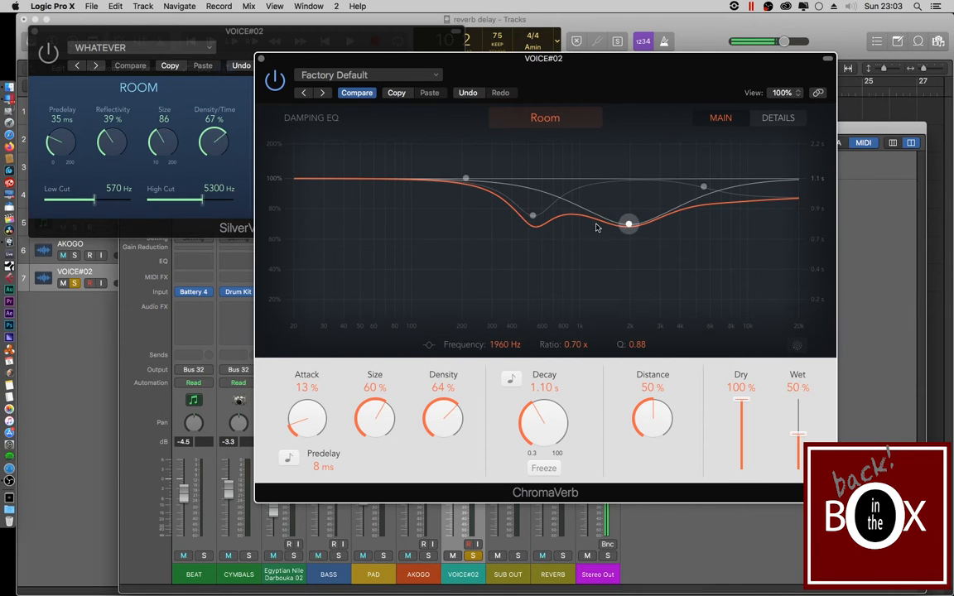
- Shape the Damping EQ: low shelf 86 Hz at 0.35x, high shelf 14000 Hz at 0.40x, mid bands 510 Hz at 0.80x and 1900 Hz at 0.82x
{"action": "left_click_drag", "start_coordinate": [467, 177], "coordinate": [397, 279]}
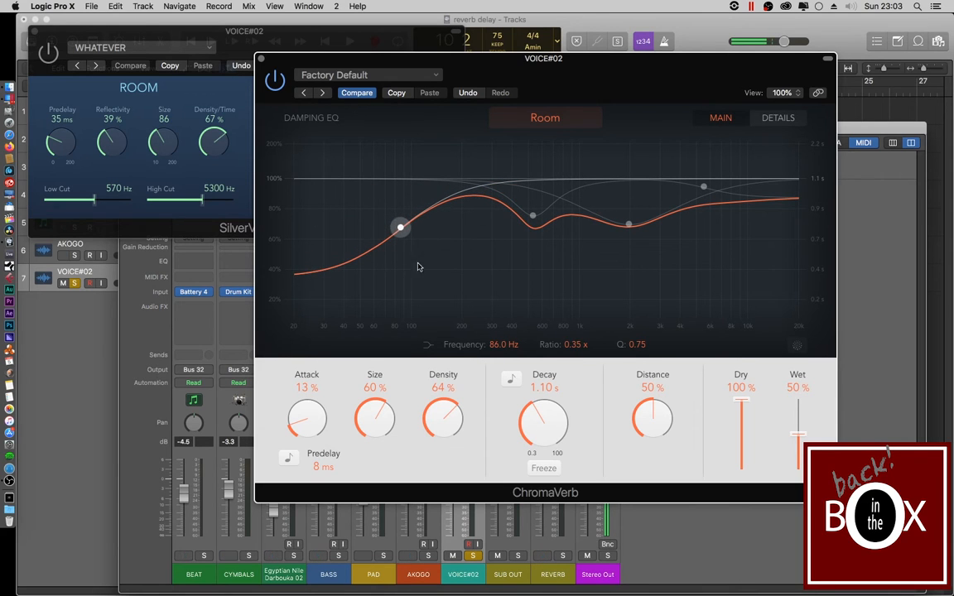
{"action": "left_click_drag", "start_coordinate": [703, 187], "coordinate": [768, 257]}
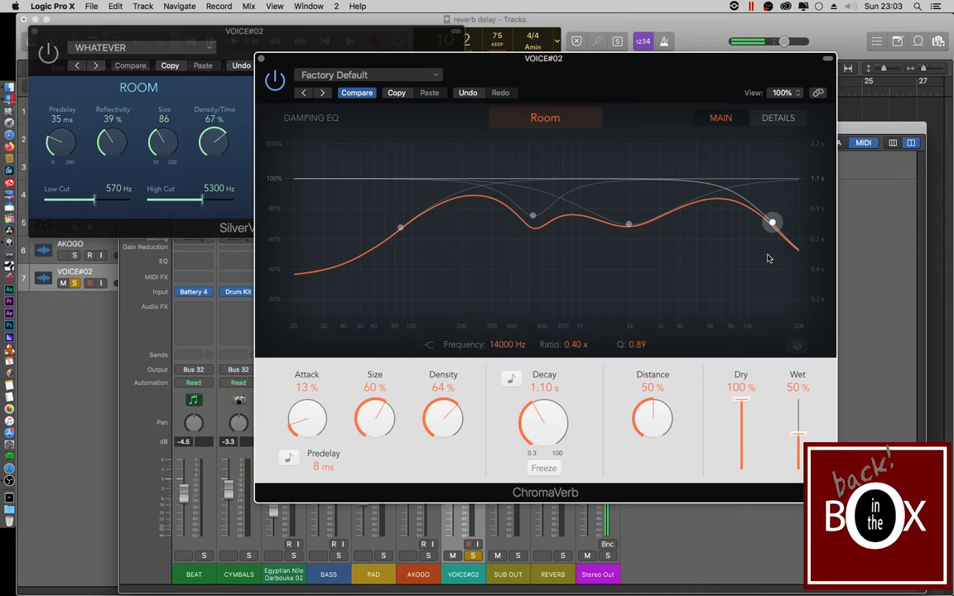
{"action": "left_click_drag", "start_coordinate": [628, 222], "coordinate": [628, 208]}
{"action": "left_click_drag", "start_coordinate": [534, 217], "coordinate": [531, 211]}
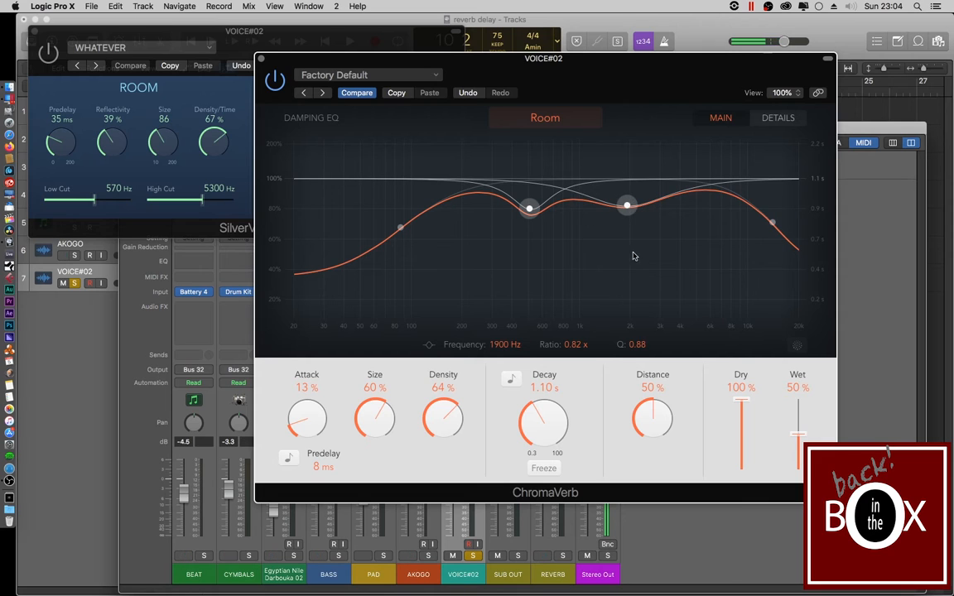
- Reshape ChromaVerb's Output EQ, adjusting the high cut and lowering the 530 Hz band to just below 0 dB, and compare it with the Damping EQ
{"action": "left_click", "coordinate": [775, 119]}
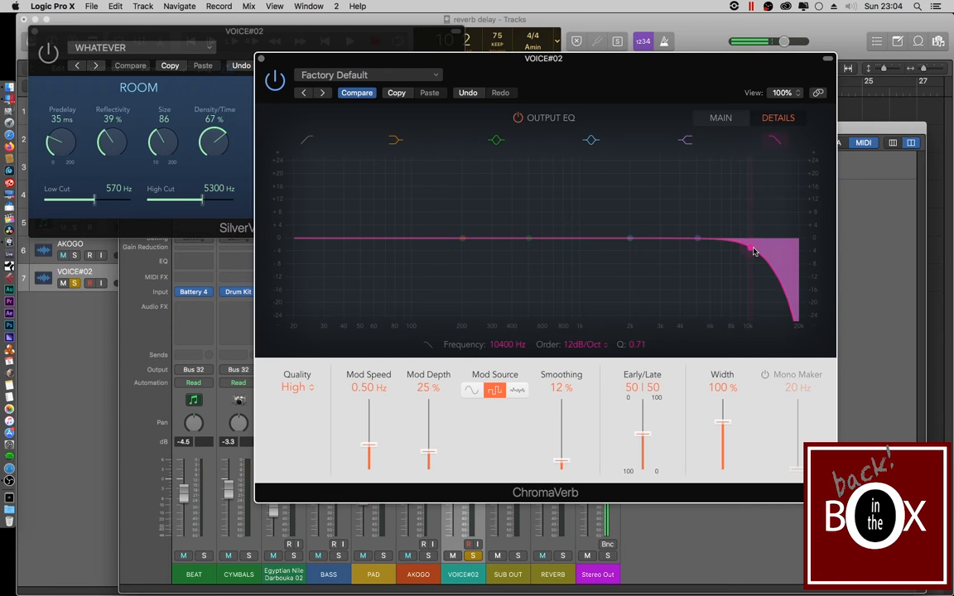
{"action": "left_click_drag", "start_coordinate": [753, 249], "coordinate": [767, 205]}
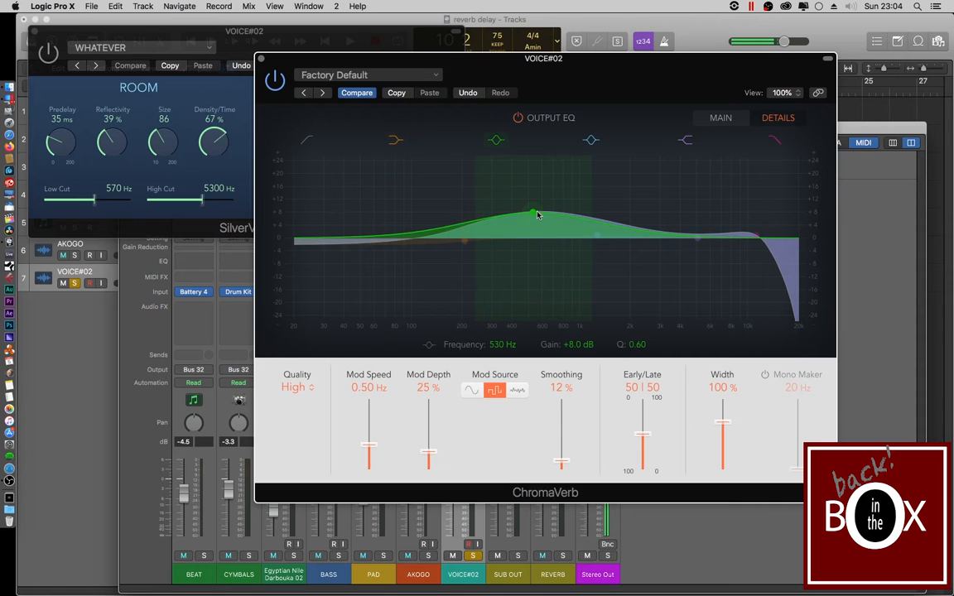
{"action": "left_click_drag", "start_coordinate": [537, 215], "coordinate": [543, 242]}
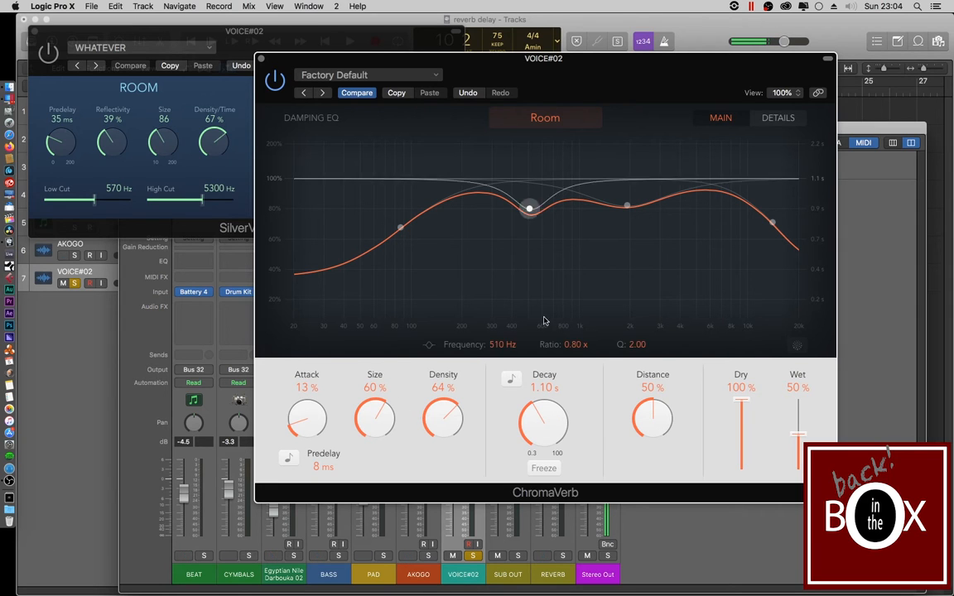
{"action": "left_click", "coordinate": [778, 118]}
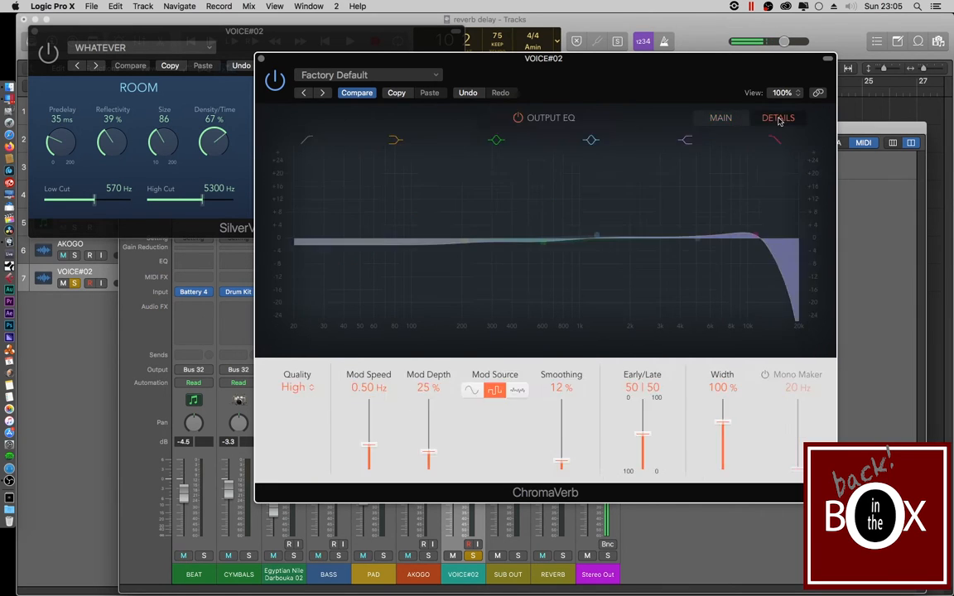
{"action": "left_click", "coordinate": [720, 117]}
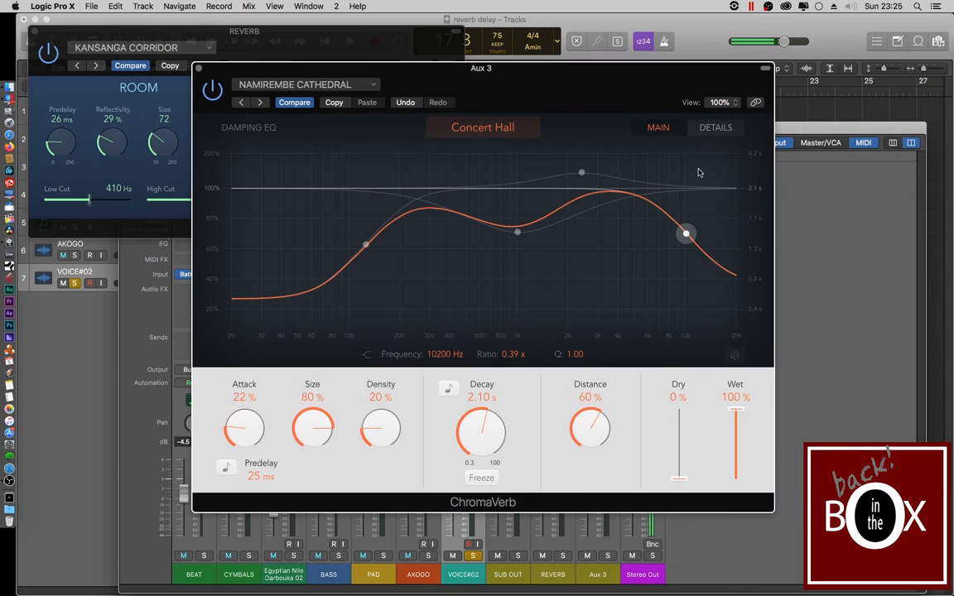
- Show the detail settings of Aux 3's ChromaVerb and review the Quality options, keeping Ultra
{"action": "left_click", "coordinate": [704, 130]}
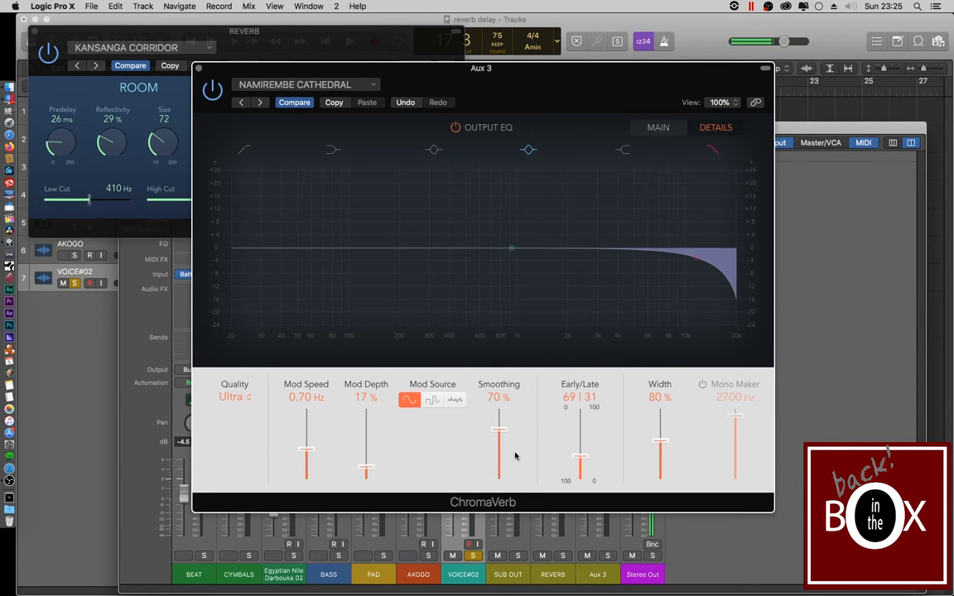
{"action": "left_click", "coordinate": [235, 396]}
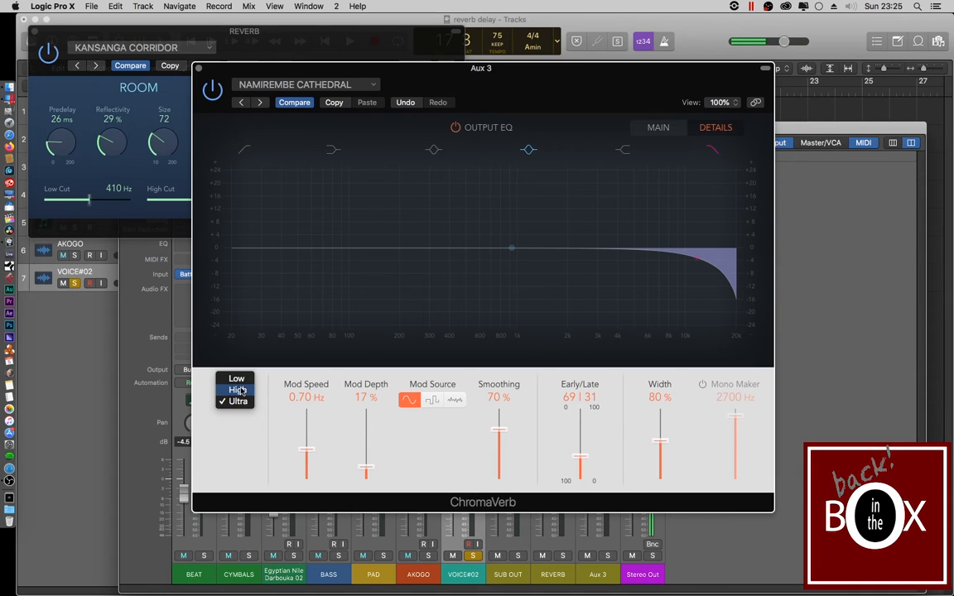
{"action": "left_click", "coordinate": [246, 413]}
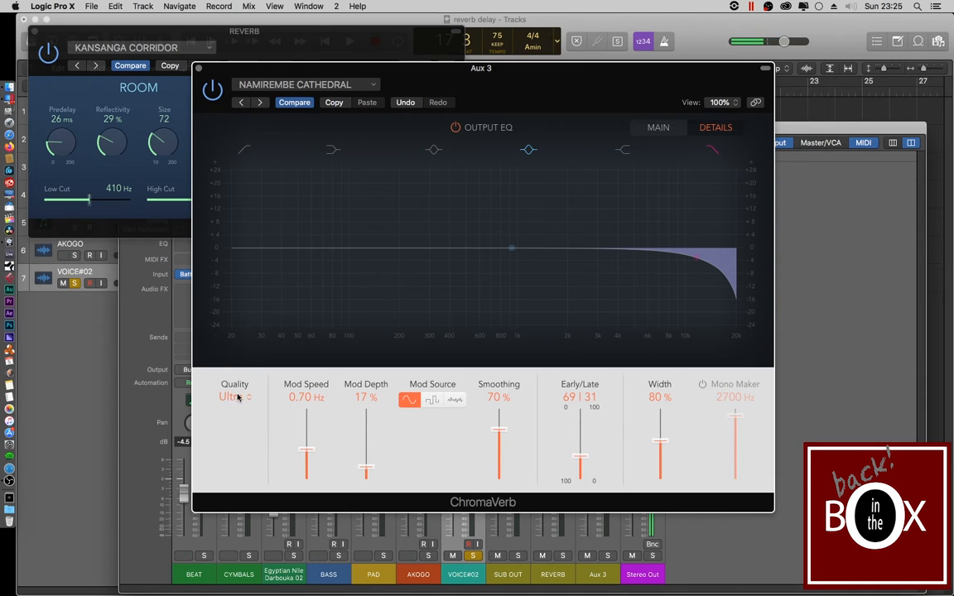
{"action": "left_click", "coordinate": [237, 399]}
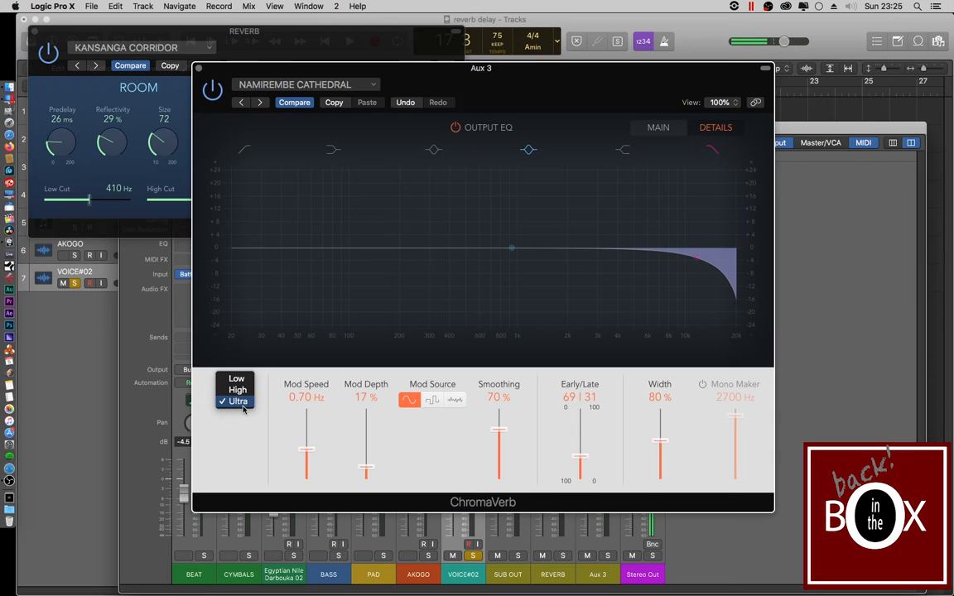
{"action": "left_click", "coordinate": [239, 403]}
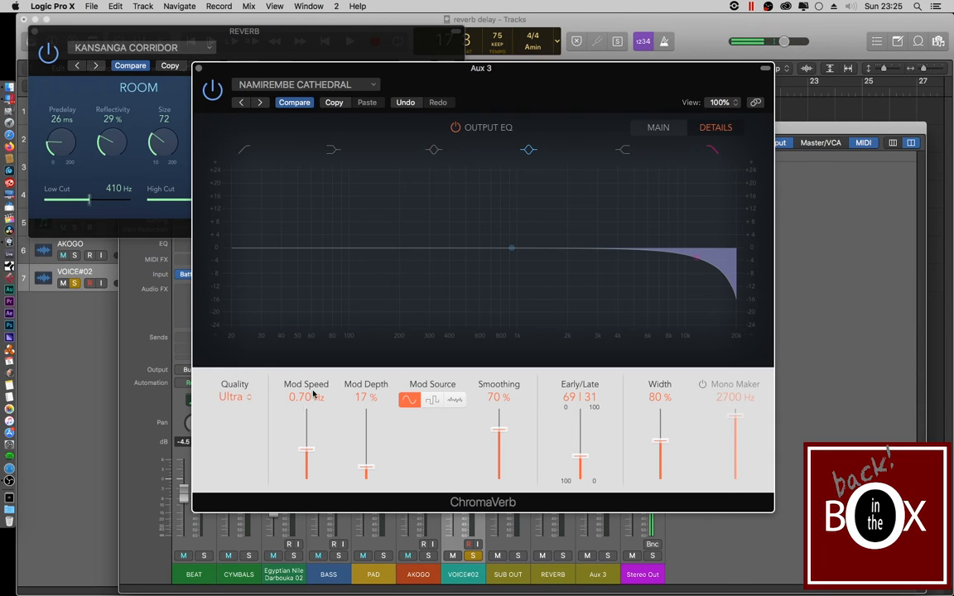
- Try the different Mod Source waveforms in Aux 3's ChromaVerb and choose the noise waveform
{"action": "left_click_drag", "start_coordinate": [359, 70], "coordinate": [408, 83]}
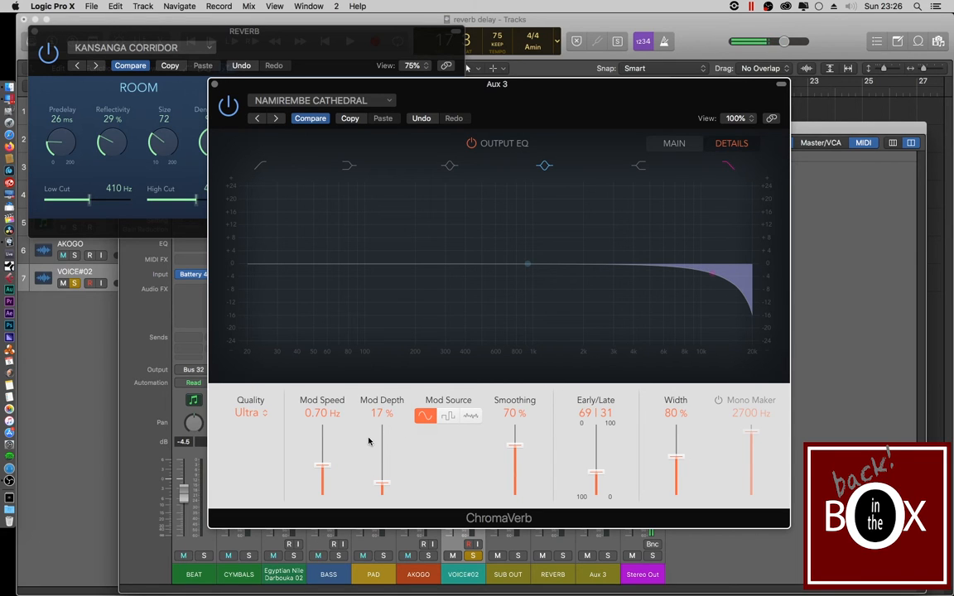
{"action": "left_click", "coordinate": [448, 415]}
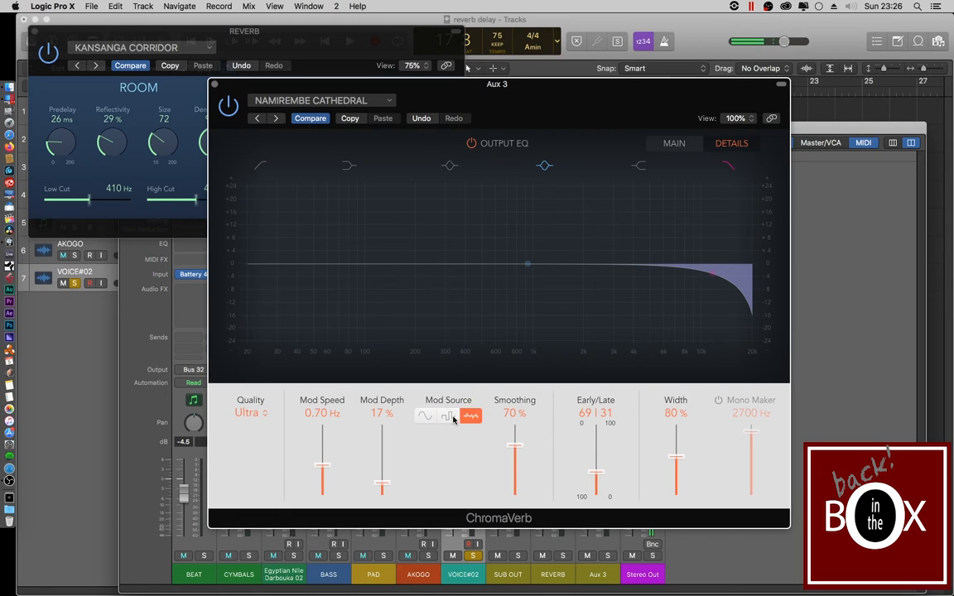
{"action": "left_click", "coordinate": [429, 418]}
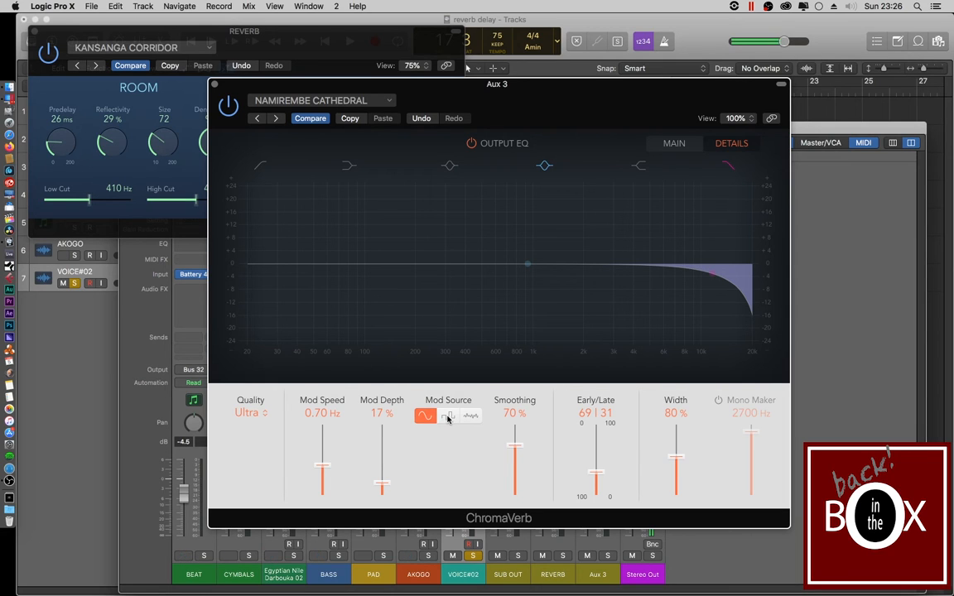
{"action": "left_click", "coordinate": [448, 417]}
{"action": "left_click", "coordinate": [424, 416]}
{"action": "left_click", "coordinate": [448, 417]}
{"action": "left_click", "coordinate": [471, 417]}
{"action": "left_click", "coordinate": [453, 419]}
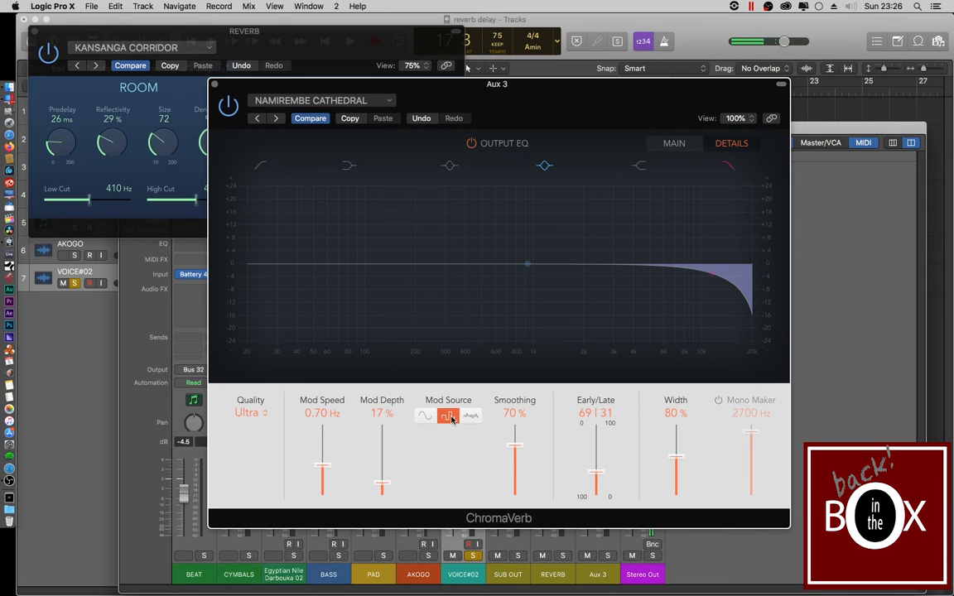
{"action": "left_click", "coordinate": [470, 418]}
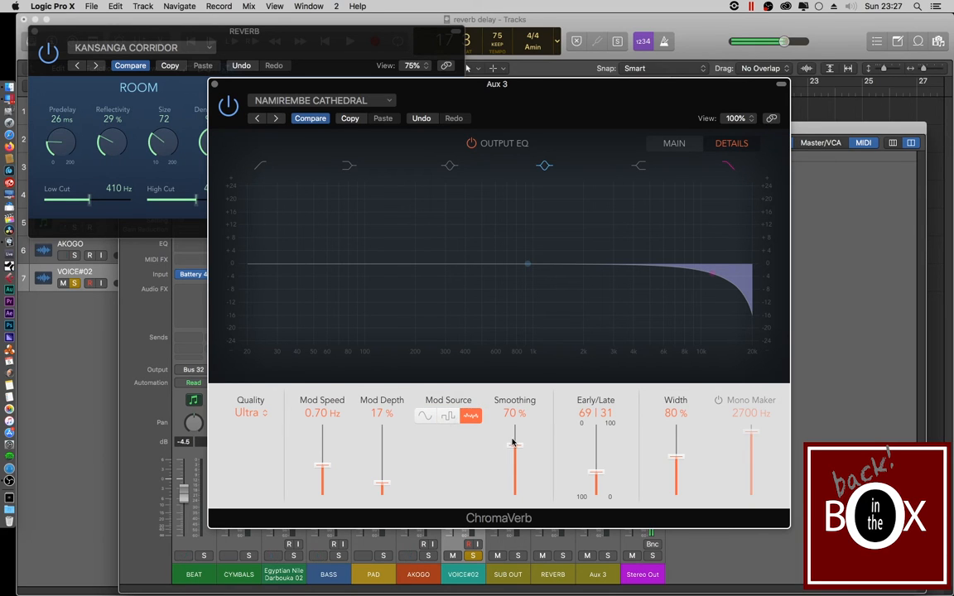
- Set Smoothing to 71 % and the Early/Late balance to 26 | 74 in Aux 3's ChromaVerb
{"action": "mouse_move", "coordinate": [516, 444]}
{"action": "left_mouse_down"}
{"action": "mouse_move", "coordinate": [517, 430]}
{"action": "mouse_move", "coordinate": [514, 448]}
{"action": "left_mouse_up"}
{"action": "mouse_move", "coordinate": [514, 448]}
{"action": "left_mouse_down"}
{"action": "mouse_move", "coordinate": [532, 489]}
{"action": "mouse_move", "coordinate": [515, 445]}
{"action": "left_mouse_up"}
{"action": "mouse_move", "coordinate": [599, 474]}
{"action": "left_mouse_down"}
{"action": "mouse_move", "coordinate": [598, 454]}
{"action": "mouse_move", "coordinate": [600, 477]}
{"action": "left_mouse_up"}
{"action": "left_click_drag", "start_coordinate": [599, 477], "coordinate": [602, 448]}
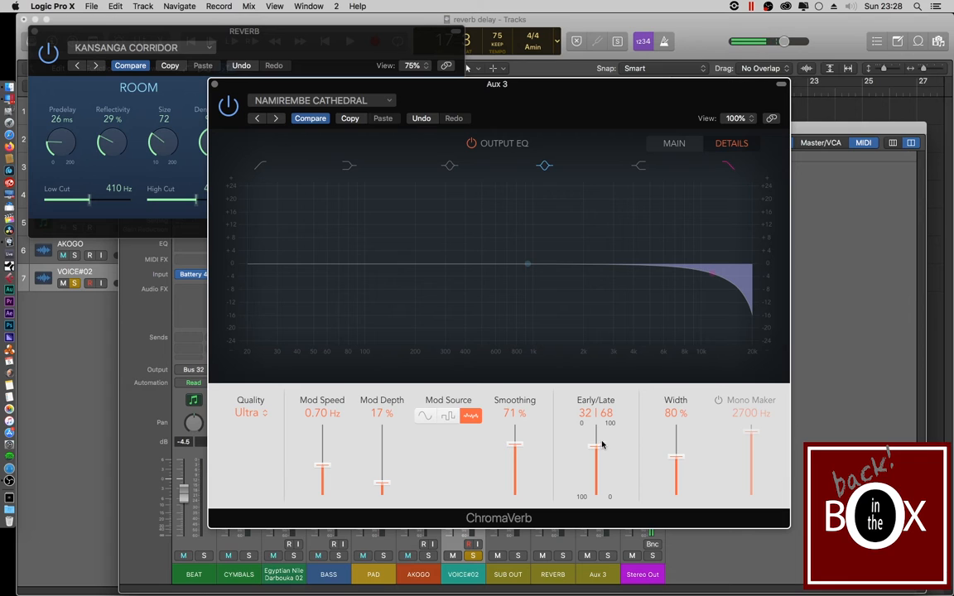
{"action": "left_click_drag", "start_coordinate": [602, 448], "coordinate": [600, 443]}
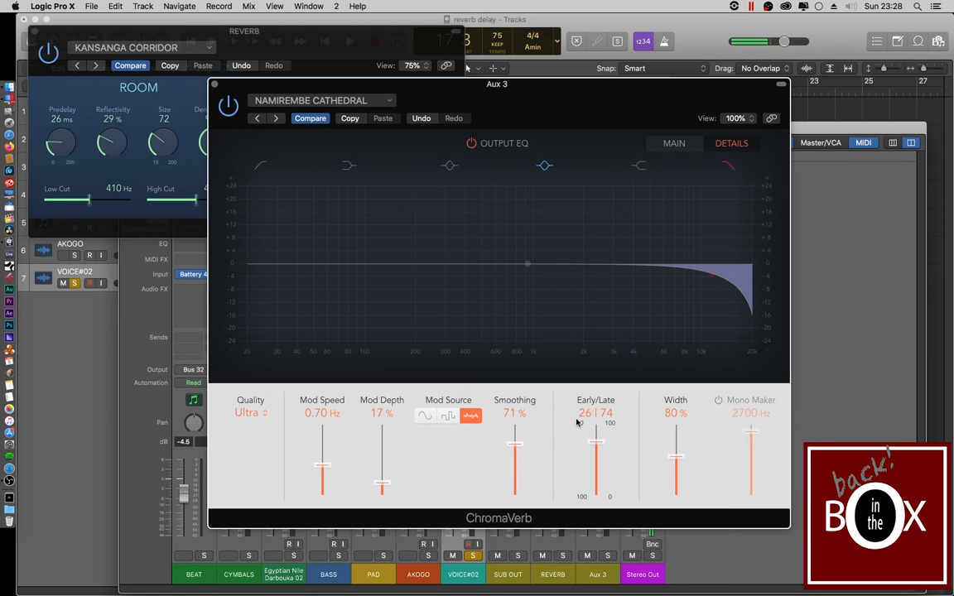
- Set Early/Late to 34 | 66 and Width to 101 % in Aux 3's ChromaVerb, leaving Mono Maker switched off at 440 Hz
{"action": "left_click_drag", "start_coordinate": [586, 416], "coordinate": [606, 448]}
{"action": "mouse_move", "coordinate": [678, 458]}
{"action": "left_mouse_down"}
{"action": "mouse_move", "coordinate": [678, 443]}
{"action": "mouse_move", "coordinate": [680, 491]}
{"action": "mouse_move", "coordinate": [679, 439]}
{"action": "mouse_move", "coordinate": [679, 451]}
{"action": "left_mouse_up"}
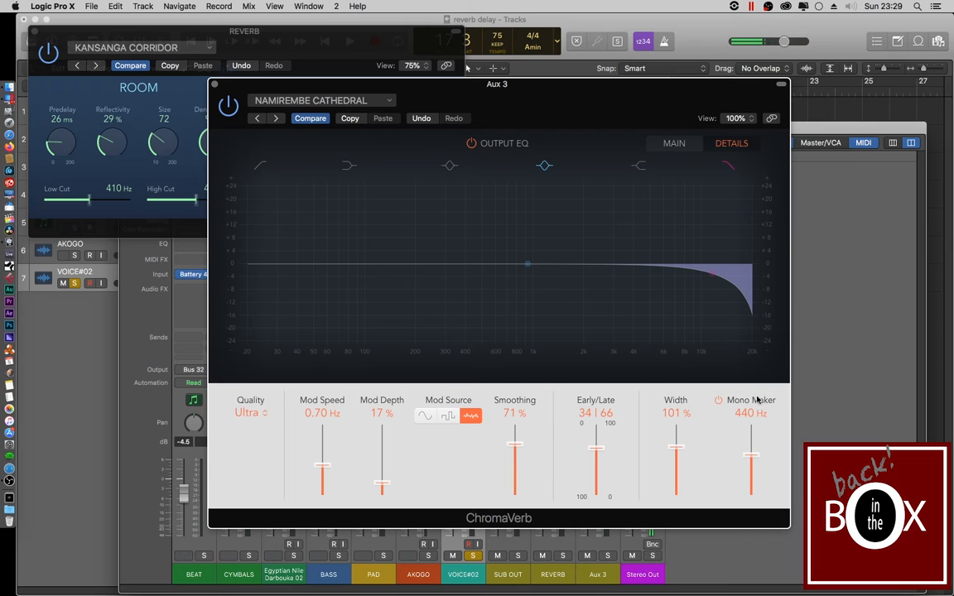
{"action": "left_click", "coordinate": [719, 400]}
{"action": "left_click", "coordinate": [718, 401]}
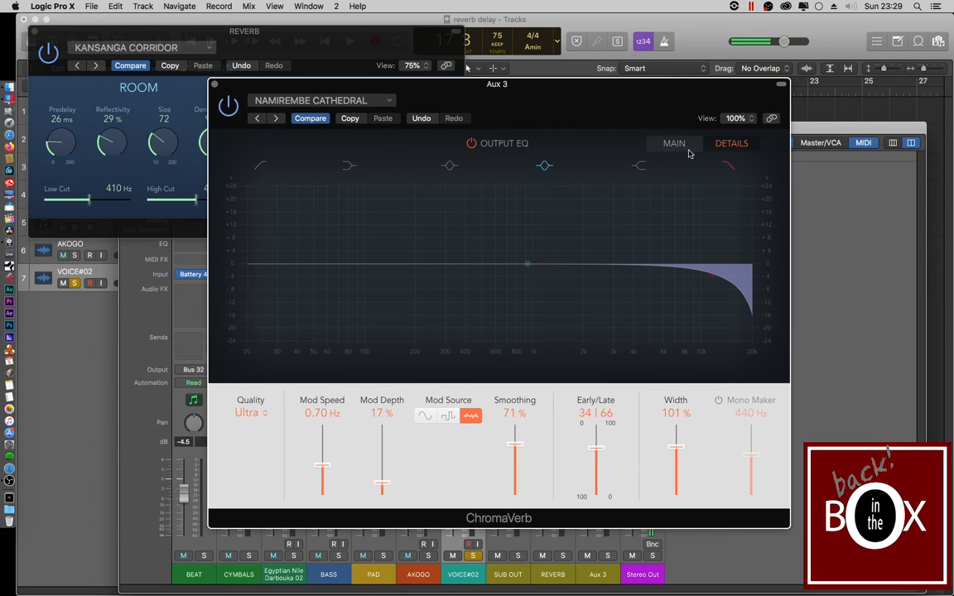
{"action": "left_click", "coordinate": [356, 100]}
{"action": "left_click", "coordinate": [274, 244]}
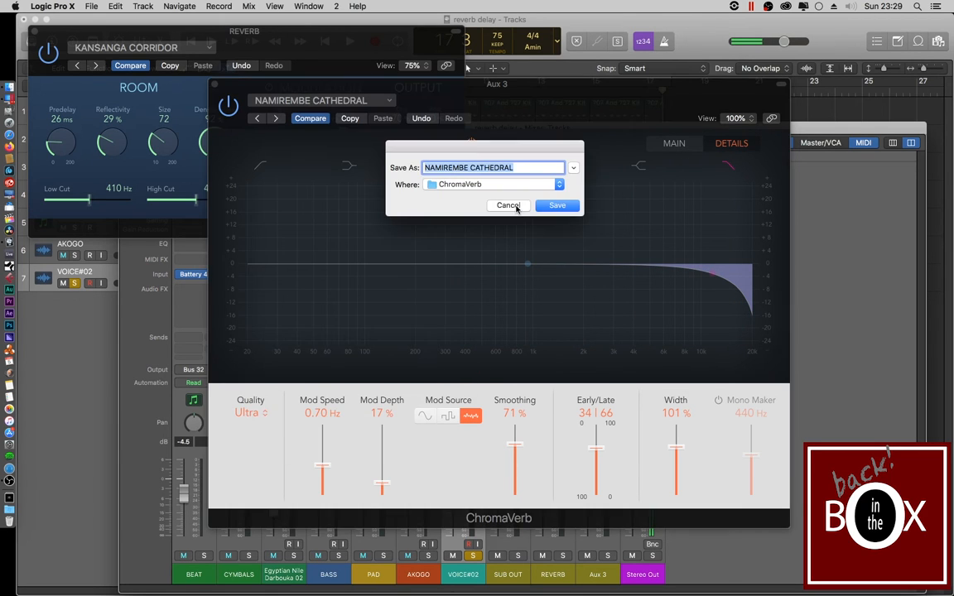
{"action": "left_click", "coordinate": [506, 206]}
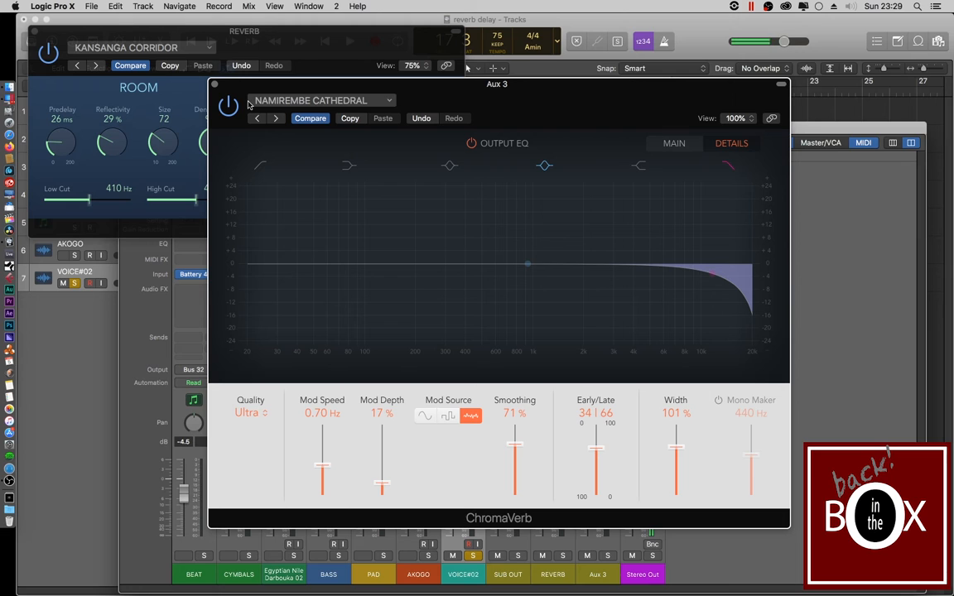
- Browse ChromaVerb's saved settings and factory preset categories, including Chambers, Rooms and Spaces, without loading another preset
{"action": "left_click", "coordinate": [387, 100]}
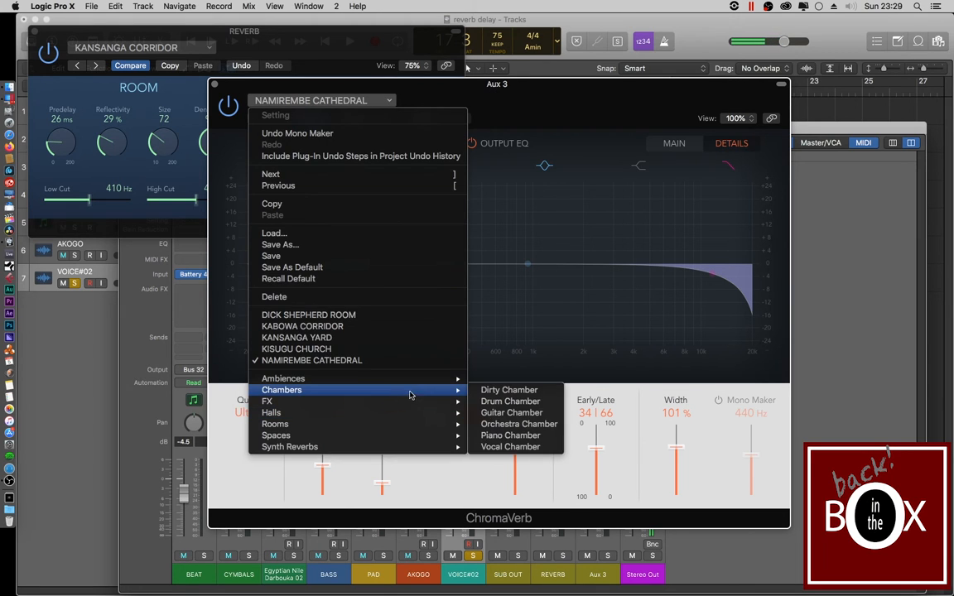
{"action": "mouse_move", "coordinate": [430, 386]}
{"action": "mouse_move", "coordinate": [456, 404]}
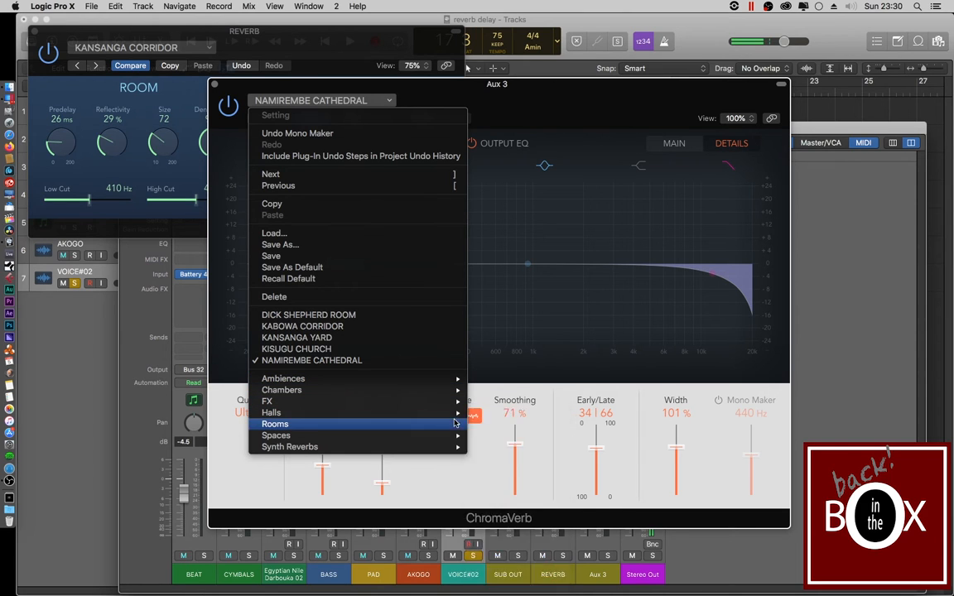
{"action": "mouse_move", "coordinate": [454, 438]}
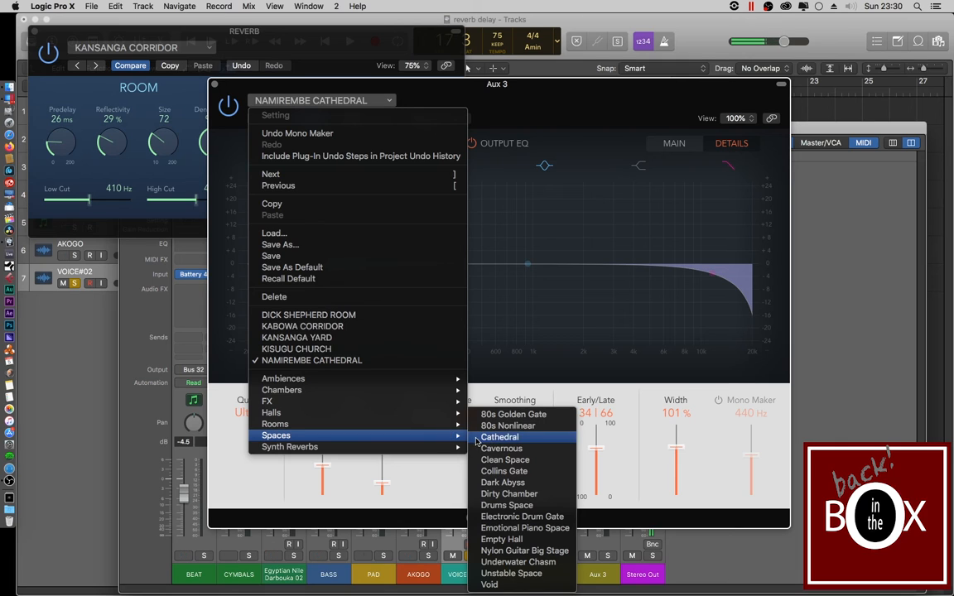
{"action": "left_click", "coordinate": [618, 159]}
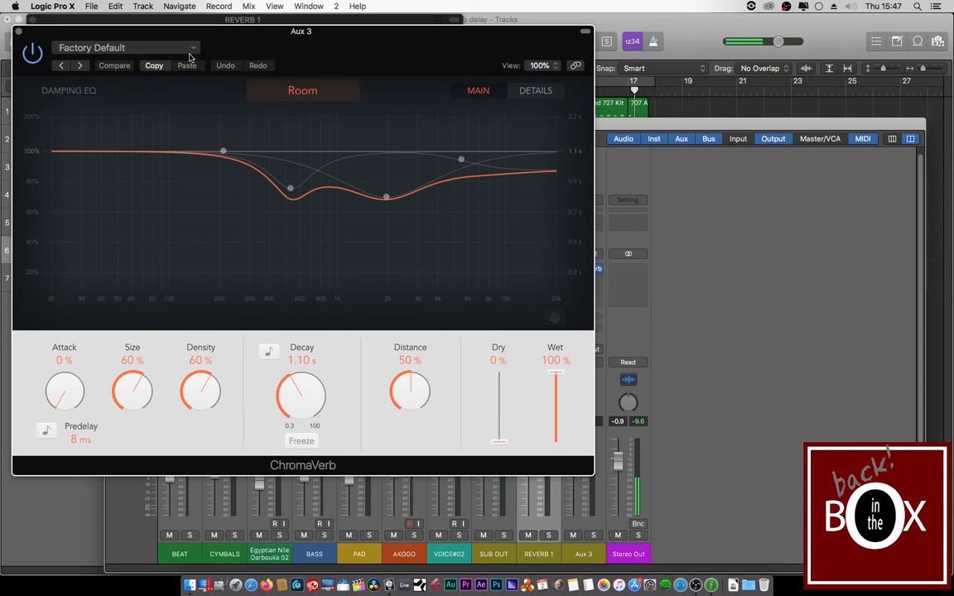
- Load the KISUGU CHURCH setting in Aux 3's ChromaVerb and reposition the plug-in window
{"action": "left_click", "coordinate": [190, 47]}
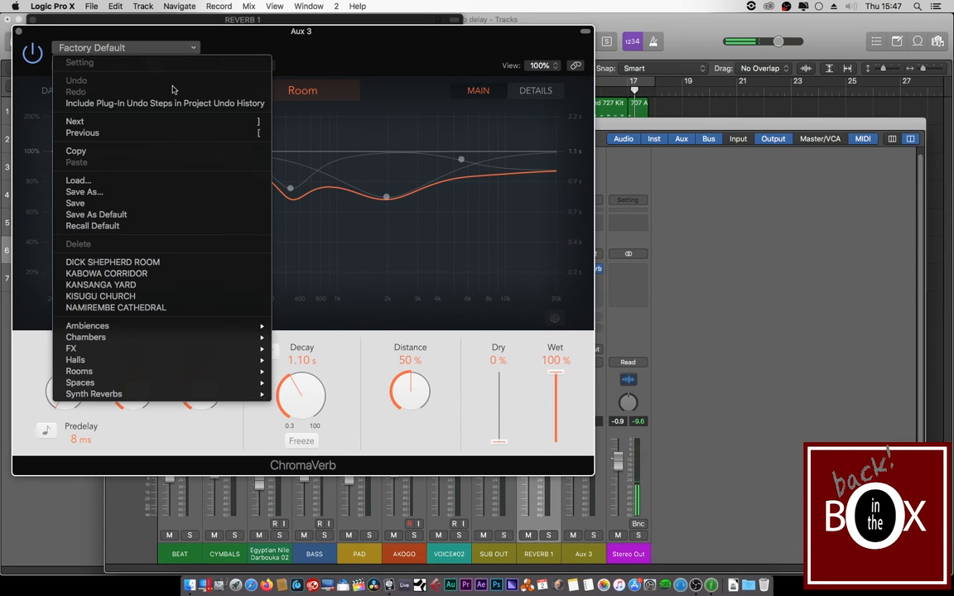
{"action": "left_click", "coordinate": [97, 296]}
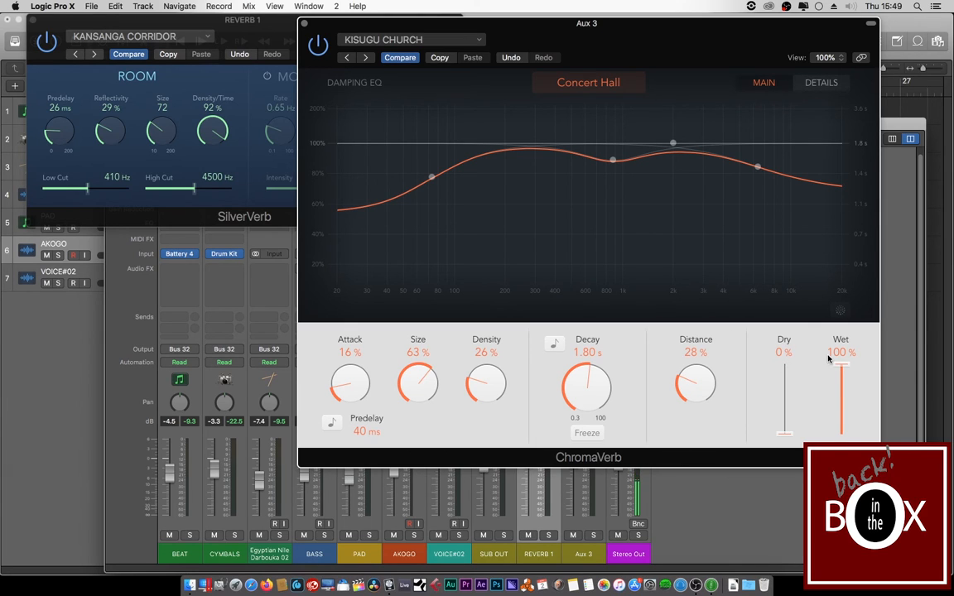
{"action": "left_click_drag", "start_coordinate": [692, 36], "coordinate": [517, 40]}
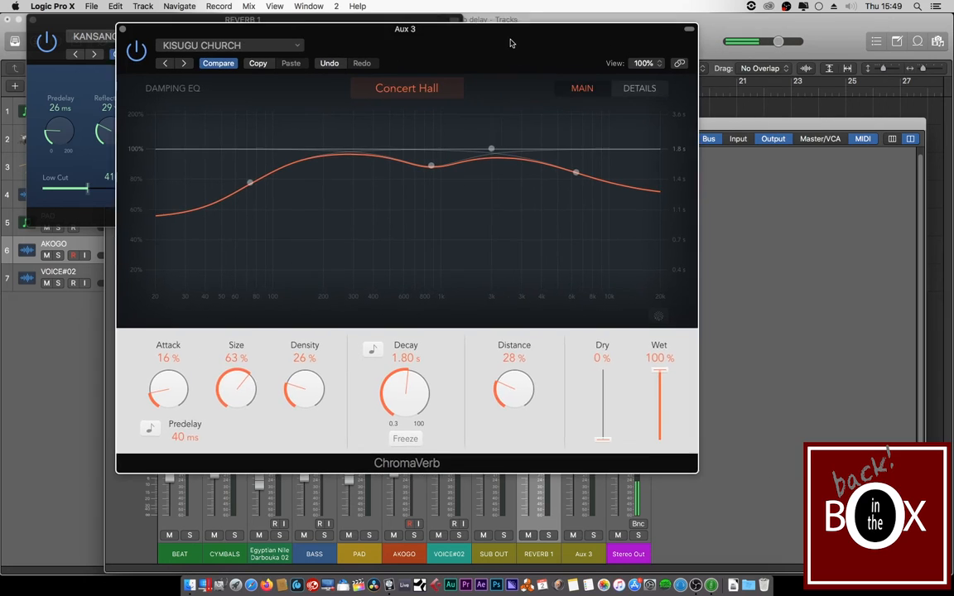
- Reshape ChromaVerb's Damping EQ: adjust the low shelf around 73 Hz, lower the high shelf, deepen the midrange dip and raise the 2 kHz band
{"action": "mouse_move", "coordinate": [256, 179]}
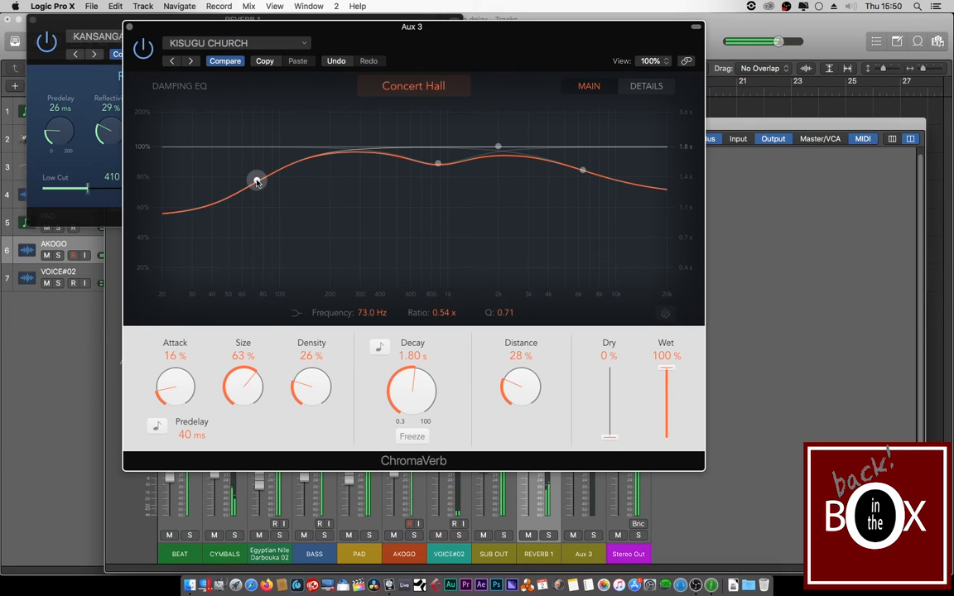
{"action": "left_click_drag", "start_coordinate": [257, 181], "coordinate": [280, 253]}
{"action": "left_click_drag", "start_coordinate": [582, 170], "coordinate": [571, 193]}
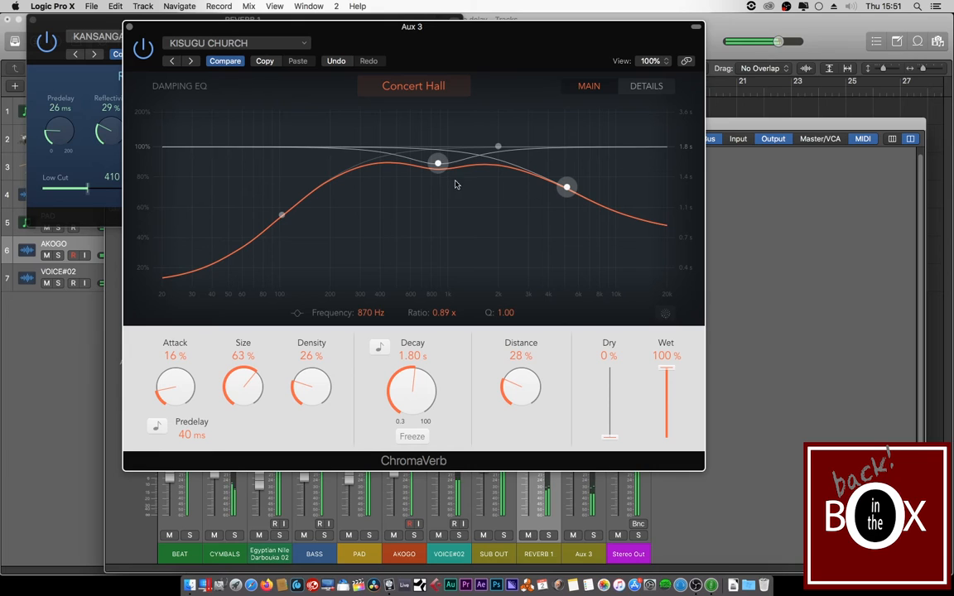
{"action": "left_click_drag", "start_coordinate": [439, 162], "coordinate": [438, 172]}
{"action": "left_click_drag", "start_coordinate": [497, 147], "coordinate": [497, 138]}
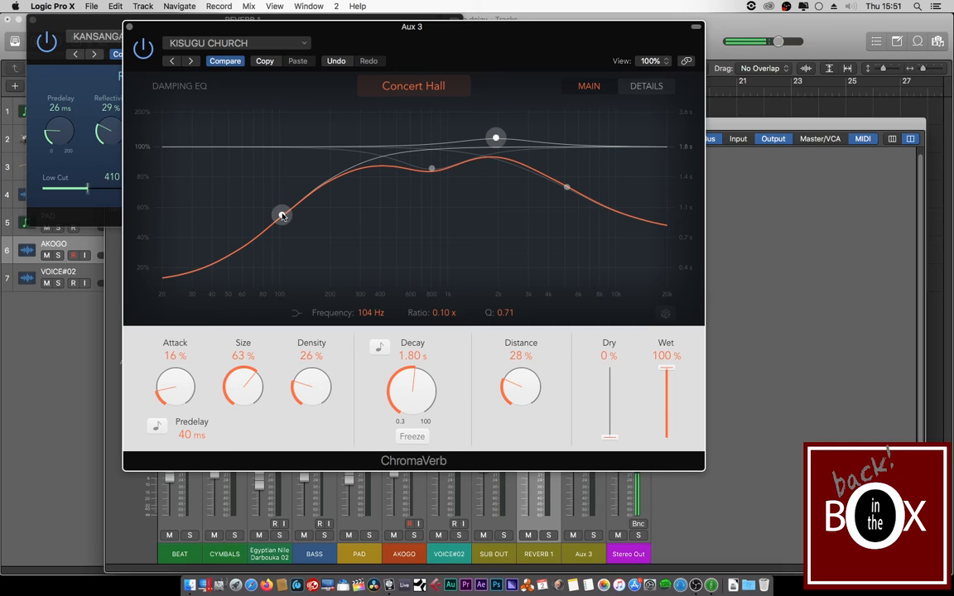
{"action": "left_click_drag", "start_coordinate": [281, 215], "coordinate": [248, 141]}
{"action": "left_click_drag", "start_coordinate": [247, 68], "coordinate": [256, 168]}
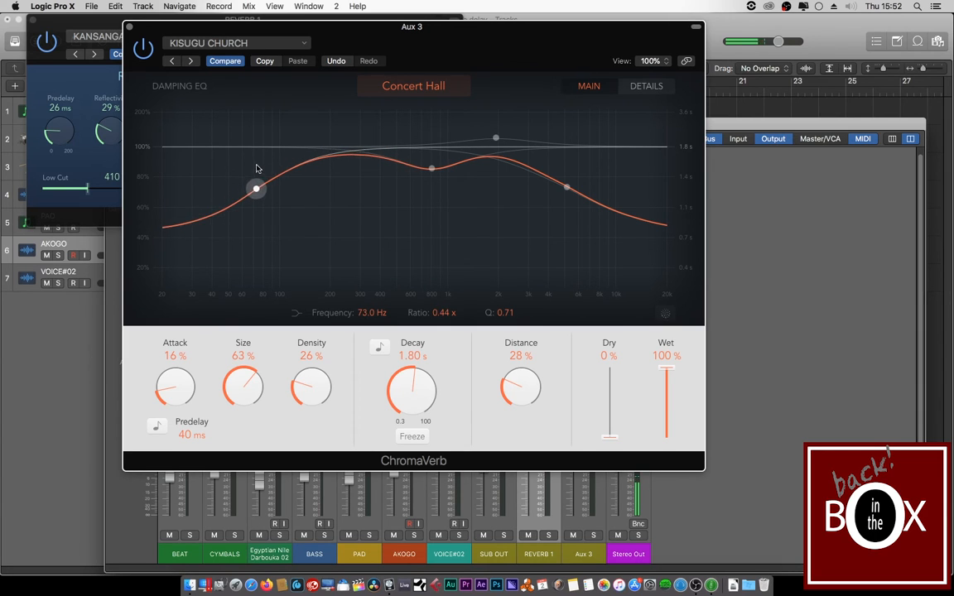
- Load the KANSANGA YARD setting in Aux 3's ChromaVerb and close both reverb plug-in windows
{"action": "left_click", "coordinate": [236, 43]}
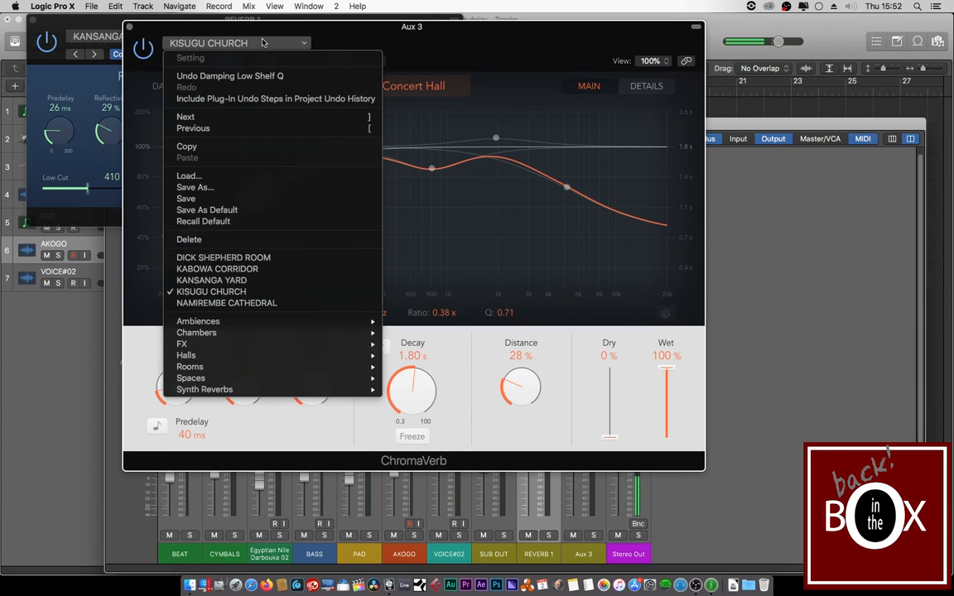
{"action": "left_click", "coordinate": [226, 281]}
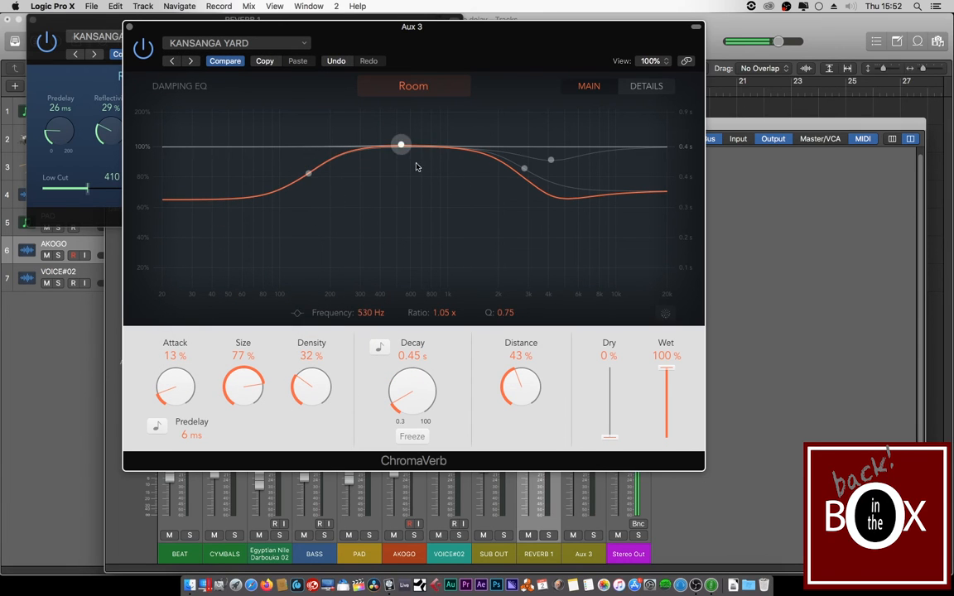
{"action": "left_click_drag", "start_coordinate": [343, 31], "coordinate": [363, 73]}
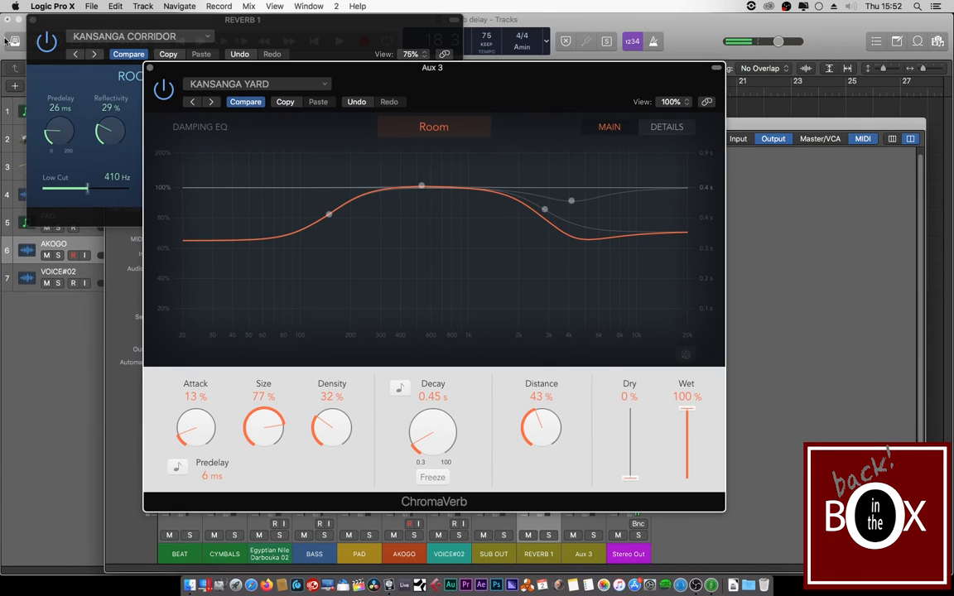
{"action": "left_click", "coordinate": [31, 19]}
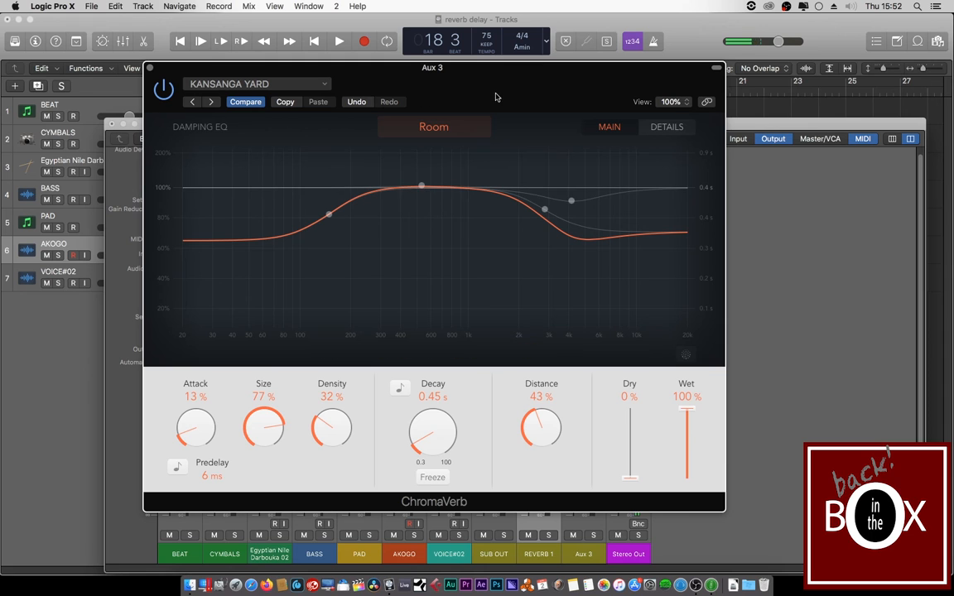
{"action": "left_click_drag", "start_coordinate": [502, 81], "coordinate": [489, 60]}
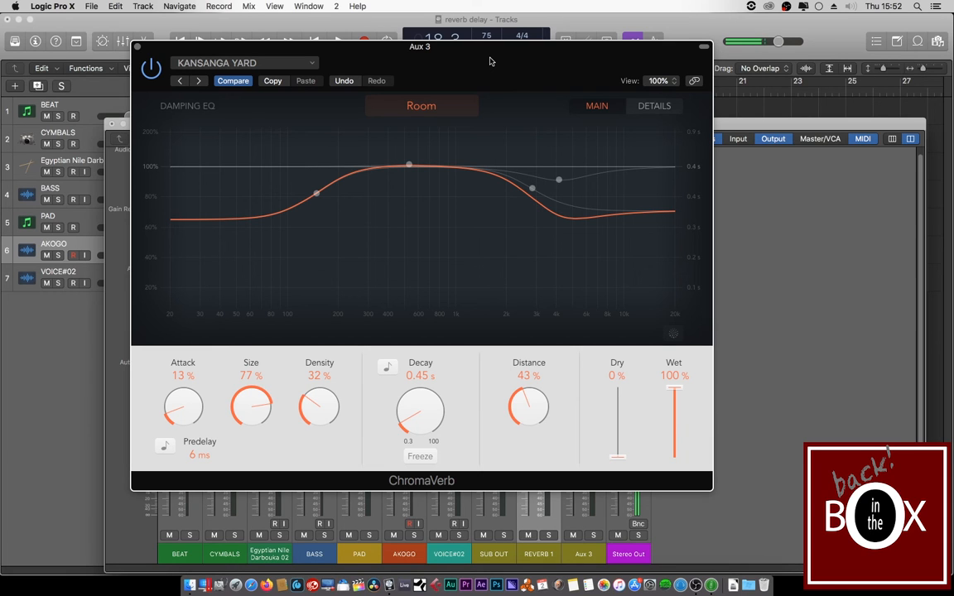
{"action": "left_click_drag", "start_coordinate": [421, 51], "coordinate": [578, 64]}
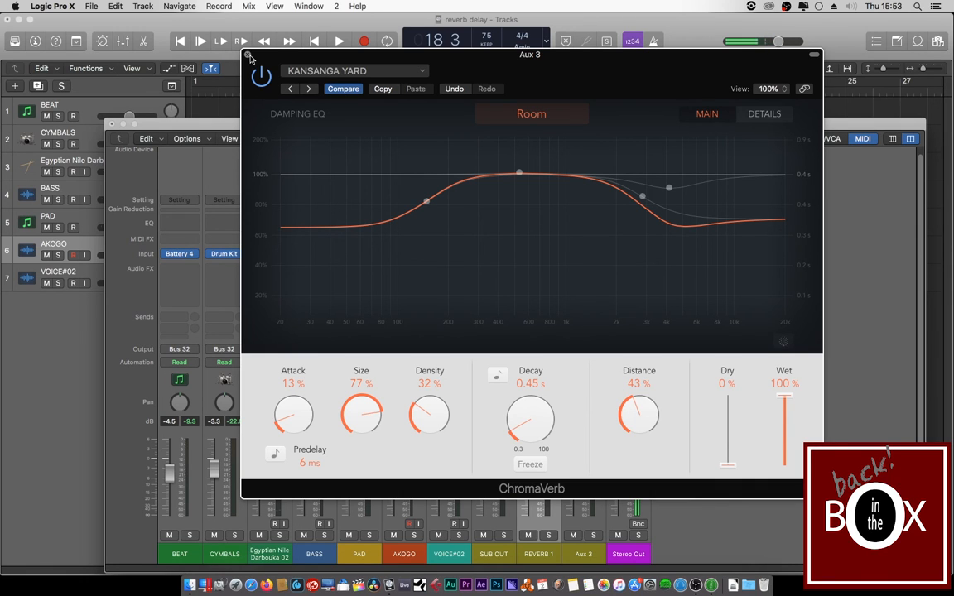
{"action": "left_click", "coordinate": [249, 56]}
- Add a Bus 2 send to the Egyptian Nile Darbouka 02 channel and rename Aux 3 as REVERB 2
{"action": "left_click", "coordinate": [278, 330]}
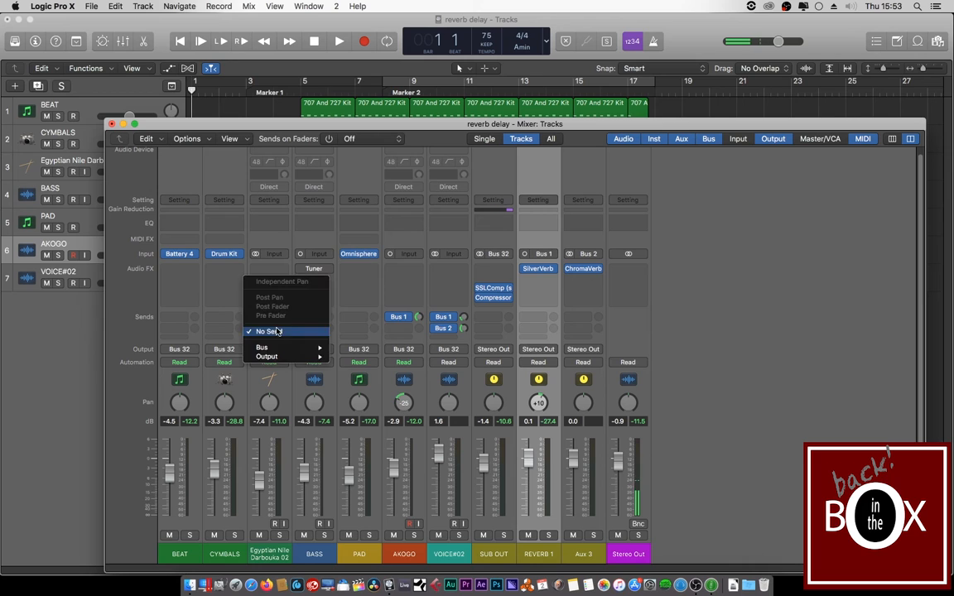
{"action": "mouse_move", "coordinate": [285, 347]}
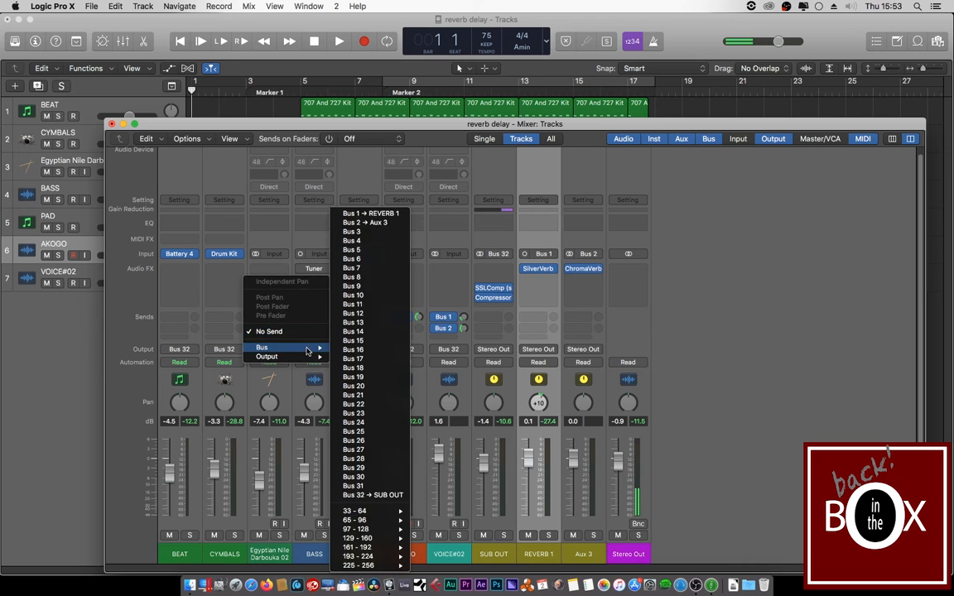
{"action": "left_click", "coordinate": [370, 223]}
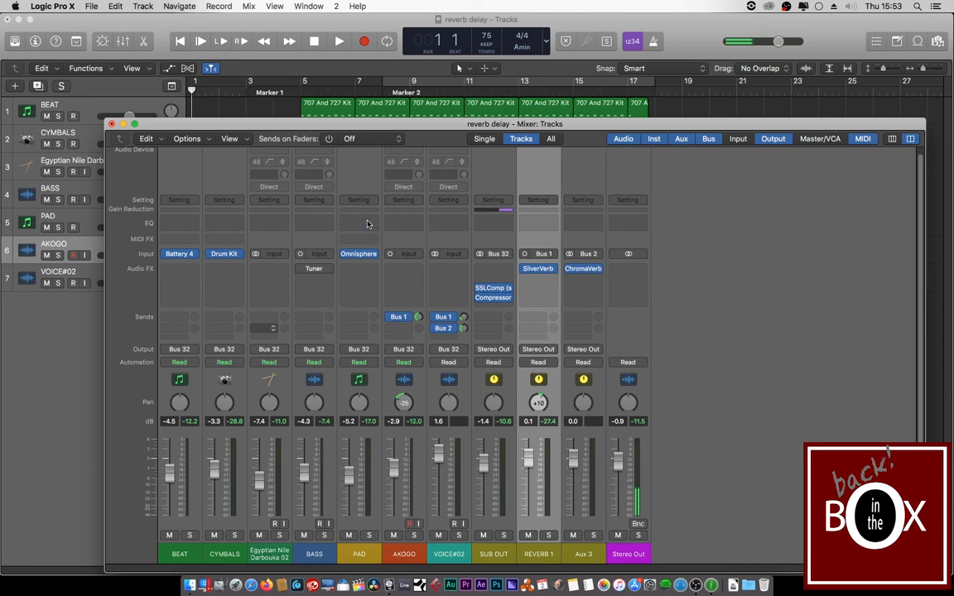
{"action": "double_click", "coordinate": [590, 554]}
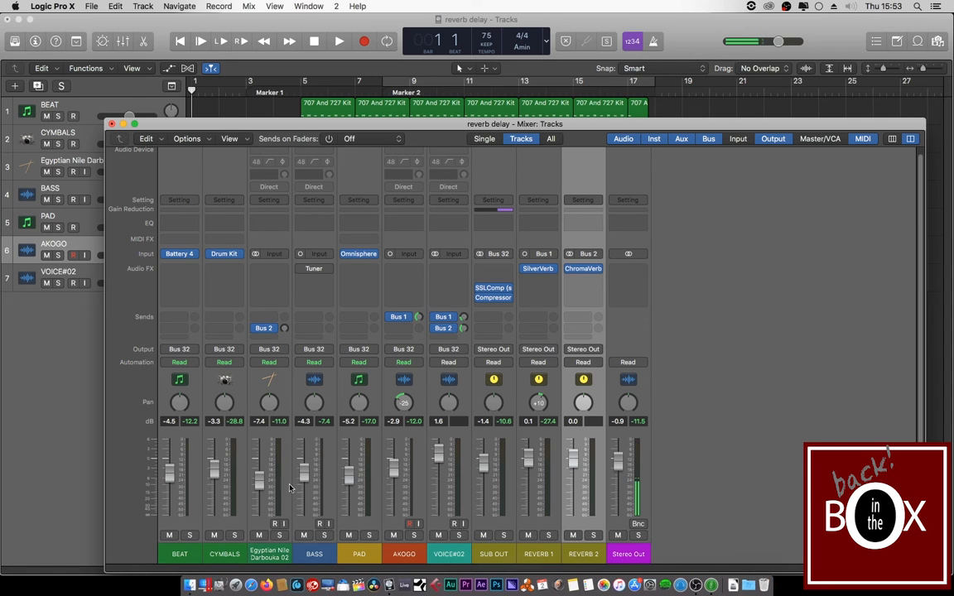
- Raise the Egyptian Nile Darbouka 02 channel's Bus 2 send level while playing the song from the start
{"action": "left_click_drag", "start_coordinate": [284, 331], "coordinate": [278, 303]}
{"action": "key", "text": "space"}
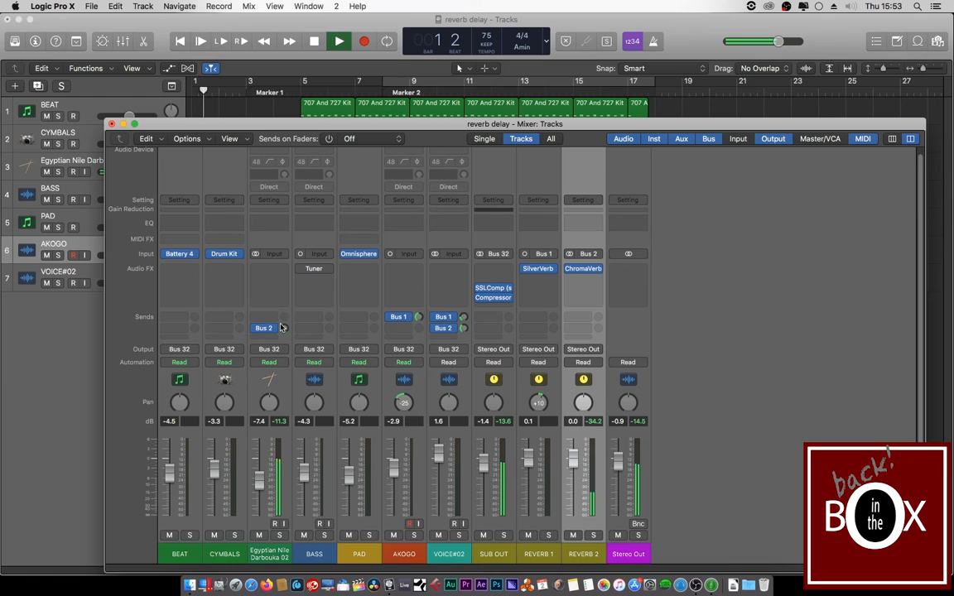
{"action": "left_click_drag", "start_coordinate": [284, 329], "coordinate": [287, 292]}
{"action": "key", "text": "space"}
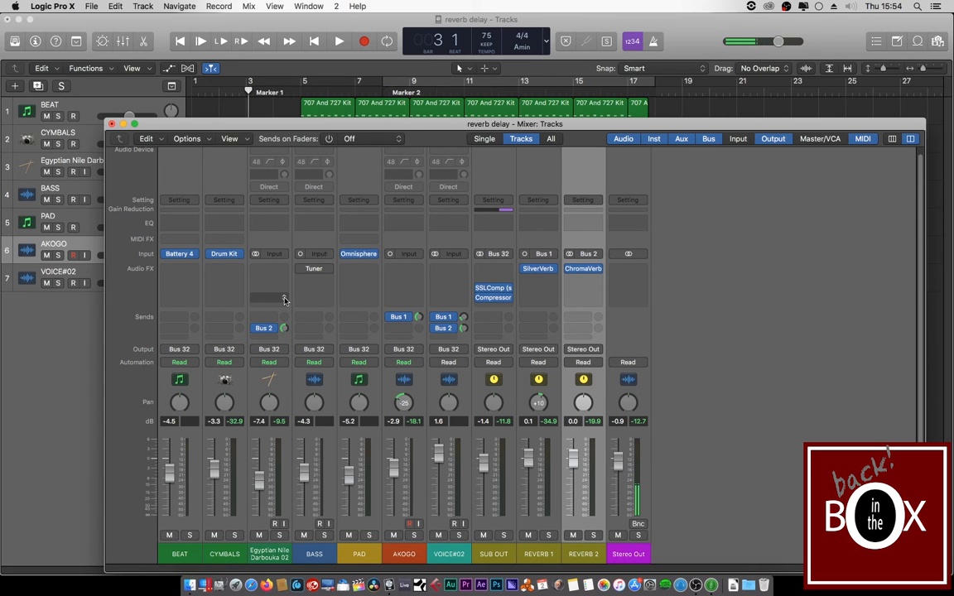
{"action": "key", "text": "space"}
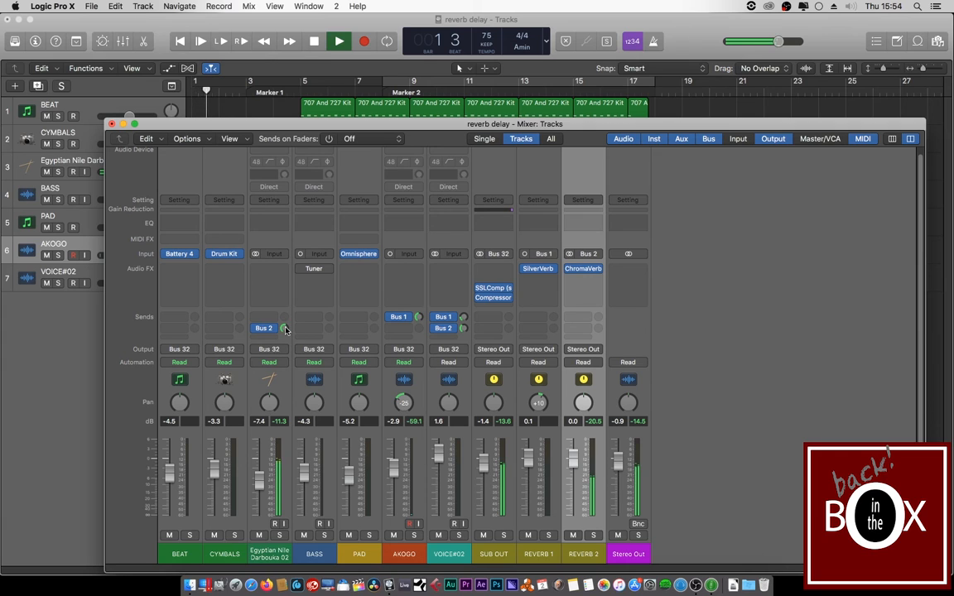
{"action": "left_click_drag", "start_coordinate": [286, 327], "coordinate": [285, 328]}
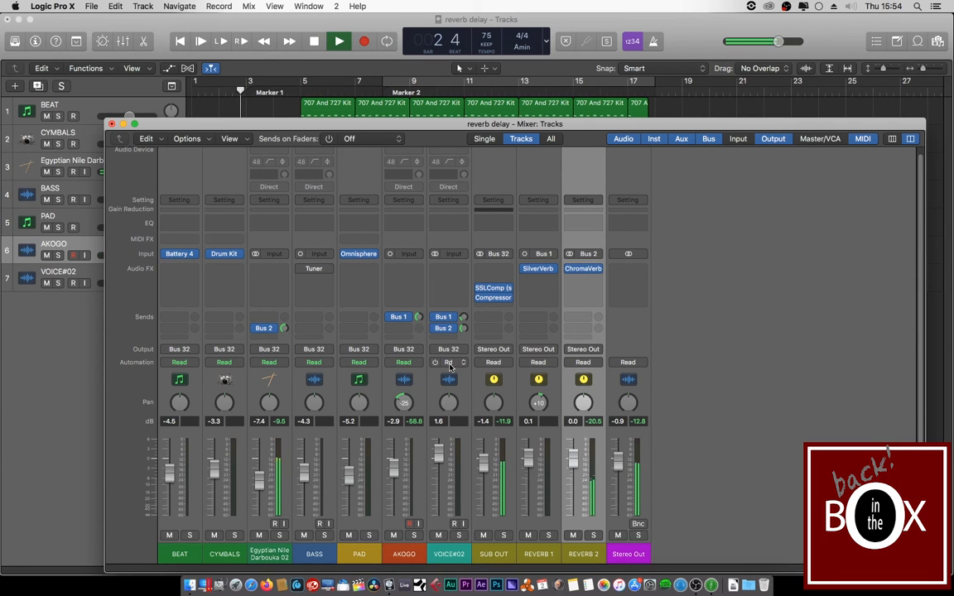
- Add a Bus 2 send to the AKOGO channel and raise its send level during playback
{"action": "left_click", "coordinate": [435, 328]}
{"action": "left_click", "coordinate": [403, 328]}
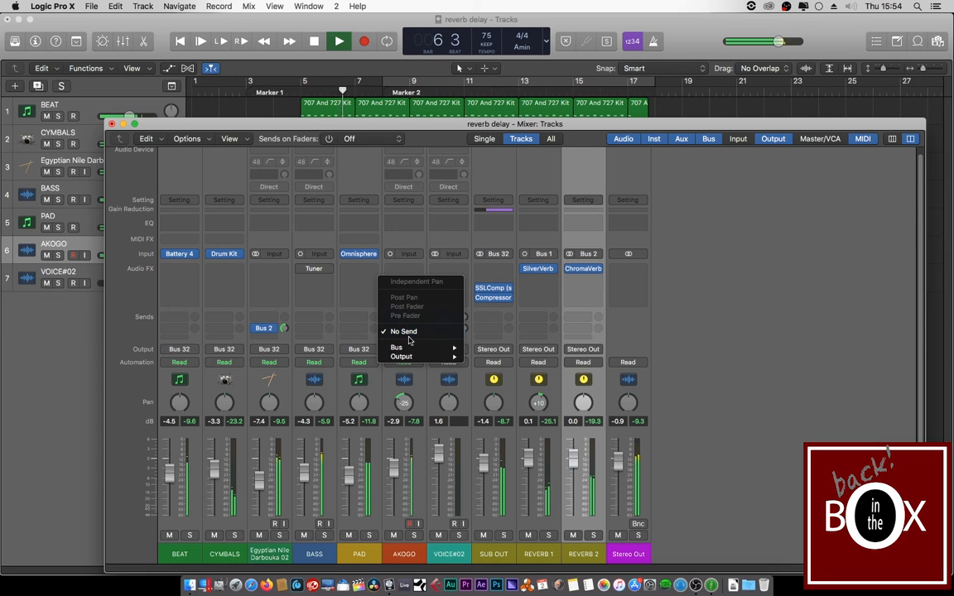
{"action": "mouse_move", "coordinate": [431, 347]}
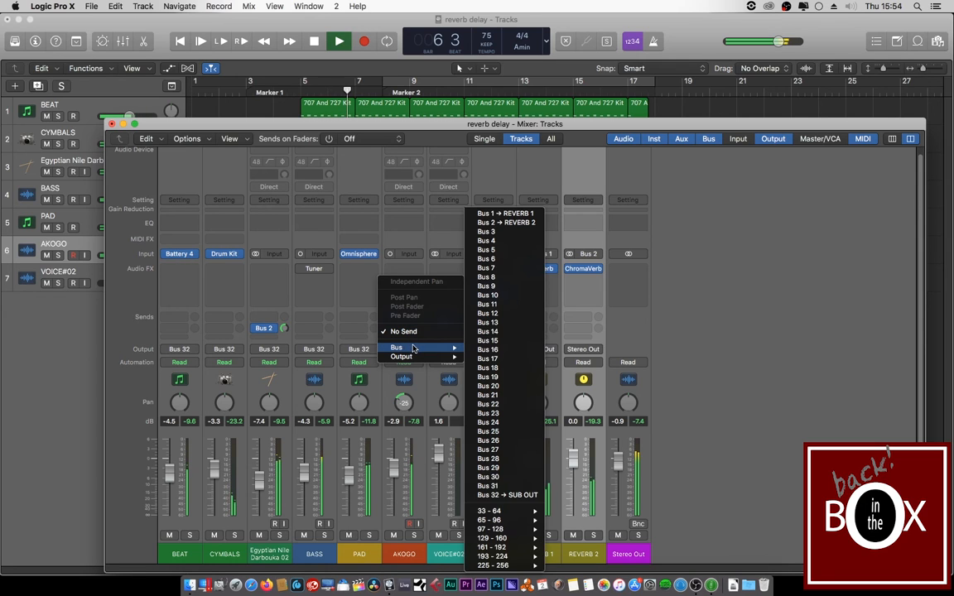
{"action": "left_click", "coordinate": [497, 224]}
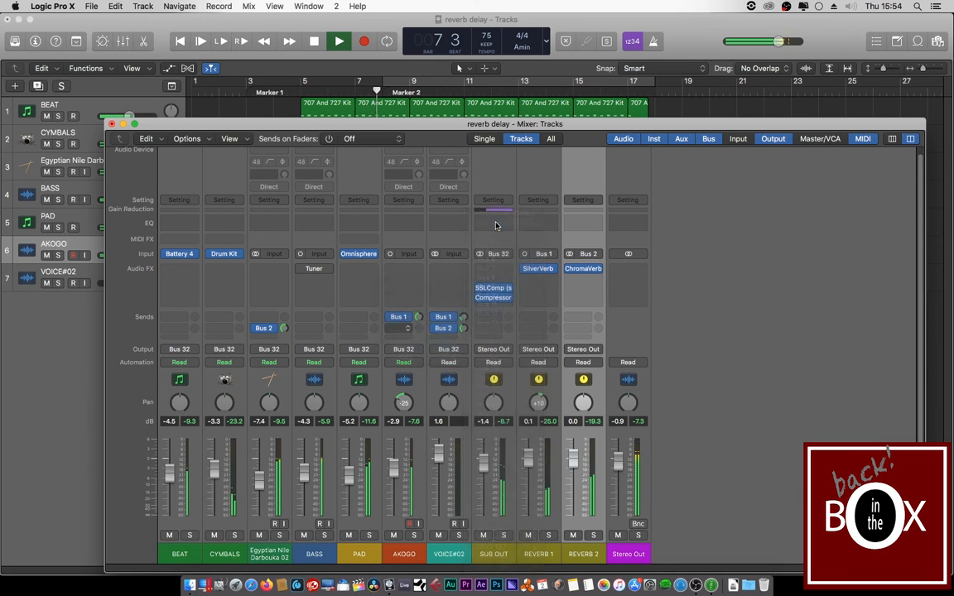
{"action": "left_click", "coordinate": [420, 329]}
{"action": "left_click_drag", "start_coordinate": [419, 329], "coordinate": [462, 304]}
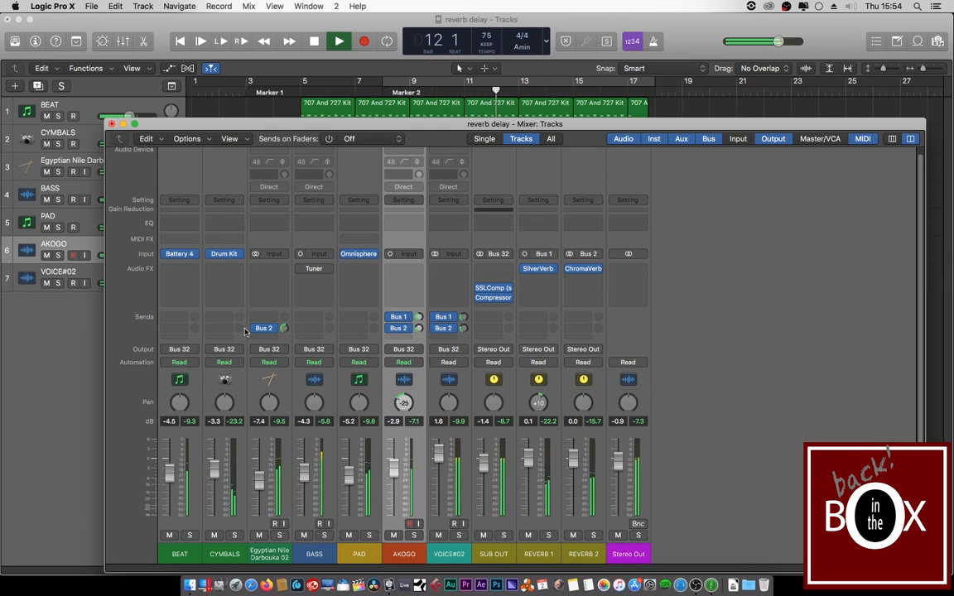
- Set the Egyptian Nile Darbouka 02 fader to -10.2 dB, reduce its Bus 2 send slightly and raise VOICE#02's Bus 1 send
{"action": "left_click_drag", "start_coordinate": [284, 329], "coordinate": [284, 332]}
{"action": "left_click_drag", "start_coordinate": [264, 485], "coordinate": [263, 495]}
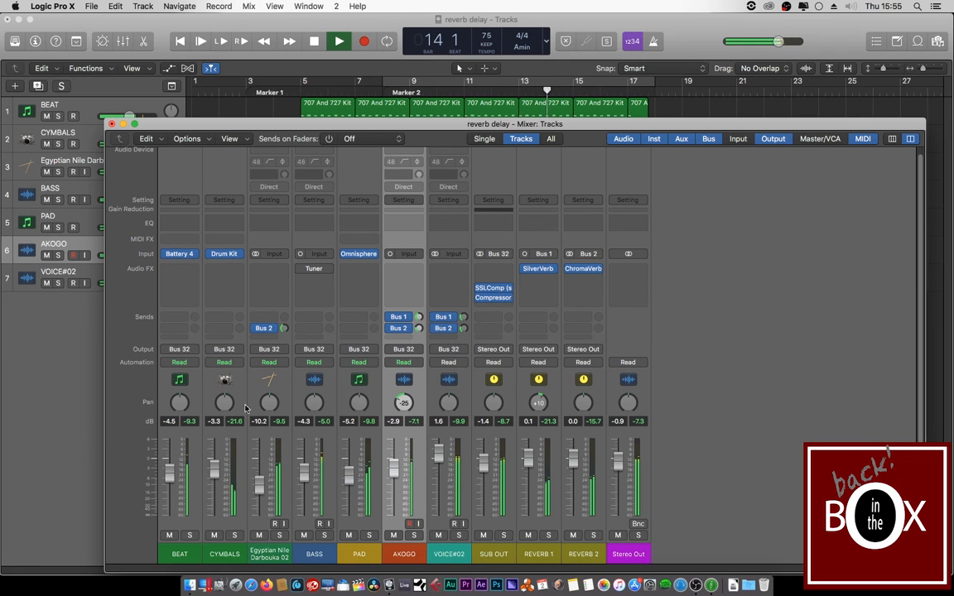
{"action": "left_click_drag", "start_coordinate": [284, 329], "coordinate": [283, 331]}
{"action": "left_click_drag", "start_coordinate": [463, 318], "coordinate": [463, 311]}
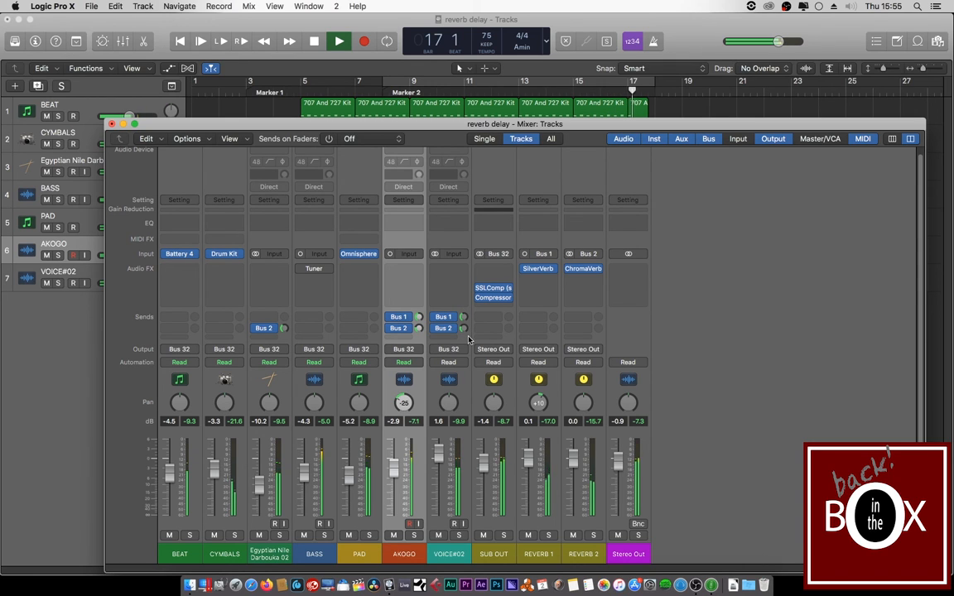
- Stop playback and pan the Egyptian Nile Darbouka 02 channel slightly right to +2
{"action": "key", "text": "space"}
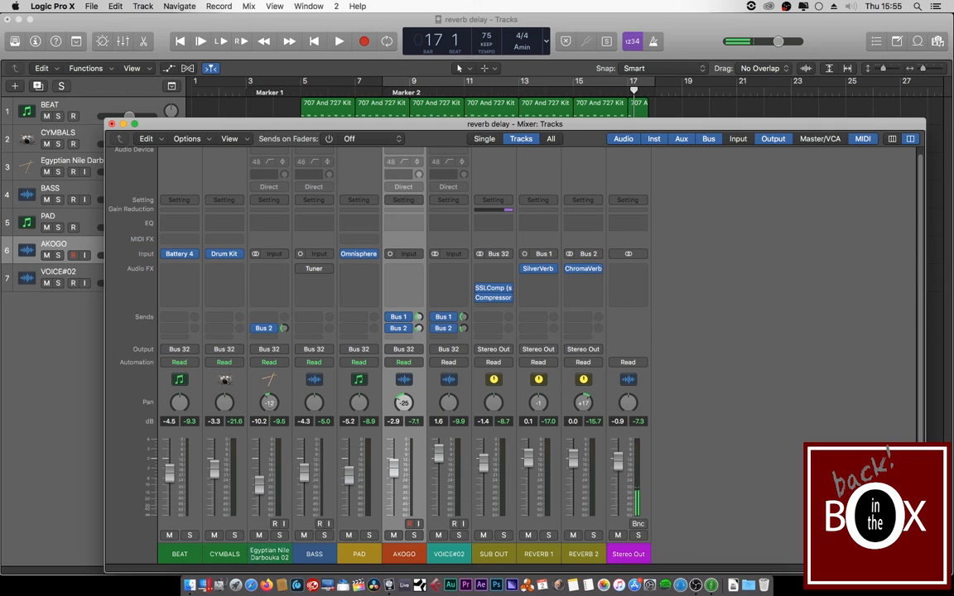
{"action": "left_click_drag", "start_coordinate": [269, 403], "coordinate": [269, 396]}
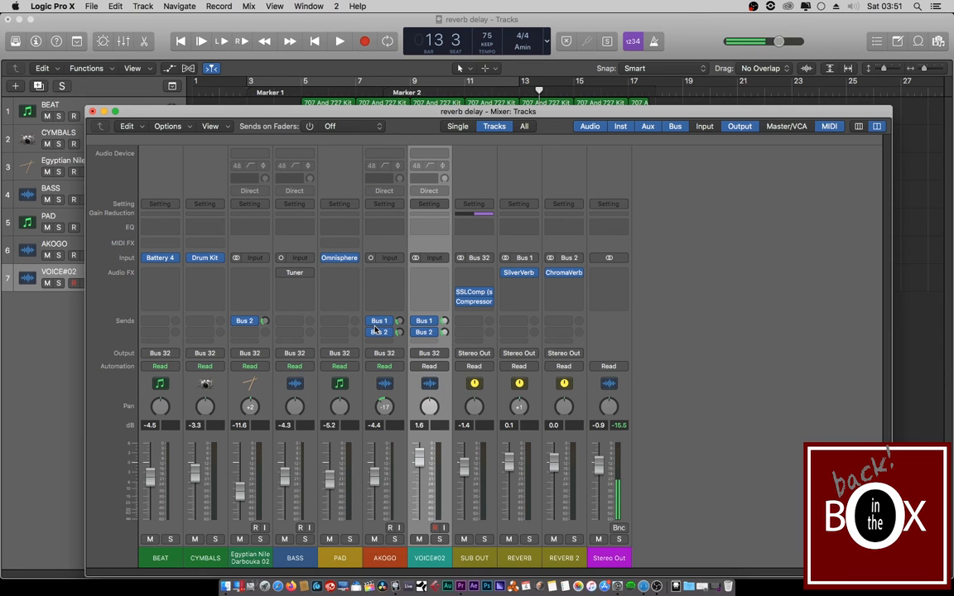
- Turn on Sends on Faders for the REVERB bus and set AKOGO's Bus 1 send to -14.0 dB
{"action": "left_click", "coordinate": [309, 125]}
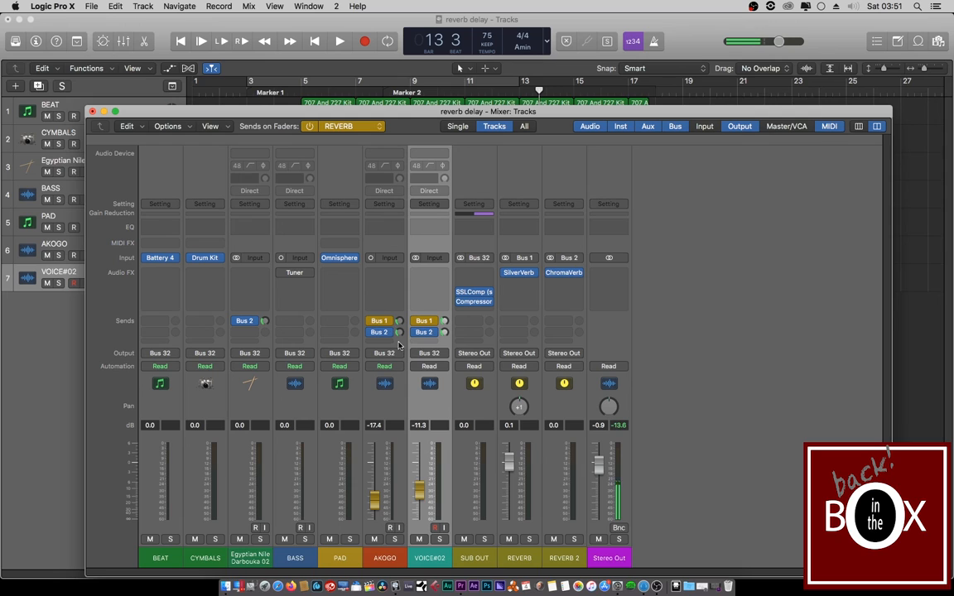
{"action": "left_click_drag", "start_coordinate": [377, 502], "coordinate": [377, 491]}
{"action": "left_click_drag", "start_coordinate": [377, 497], "coordinate": [376, 500]}
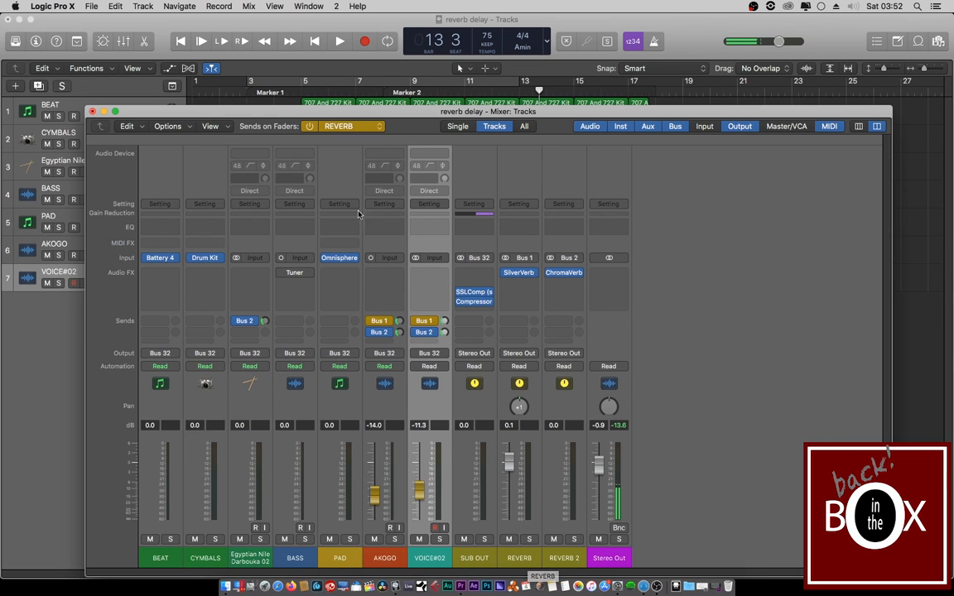
- Switch Sends on Faders to Bus 2 → REVERB 2
{"action": "left_click", "coordinate": [371, 126]}
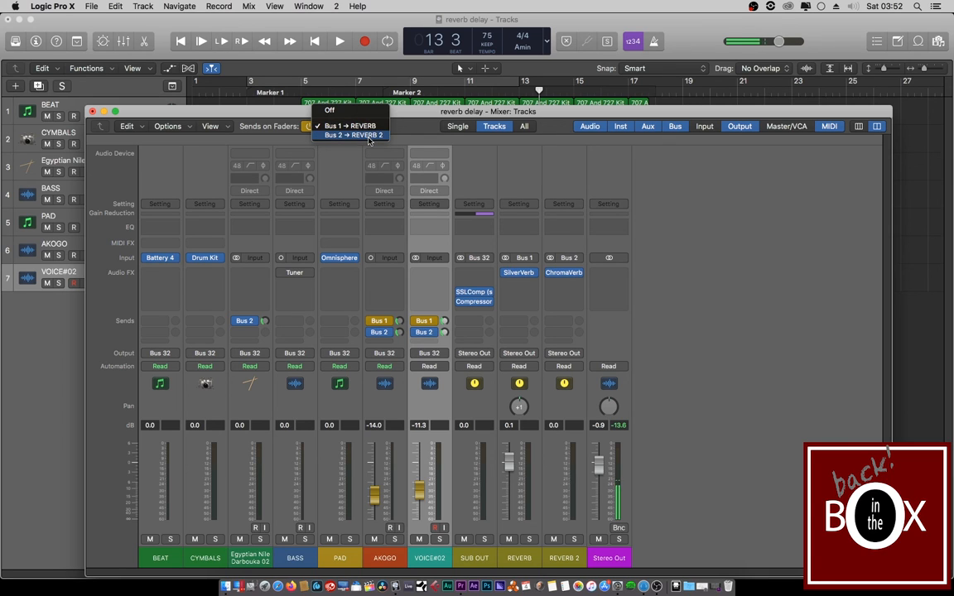
{"action": "left_click", "coordinate": [369, 138]}
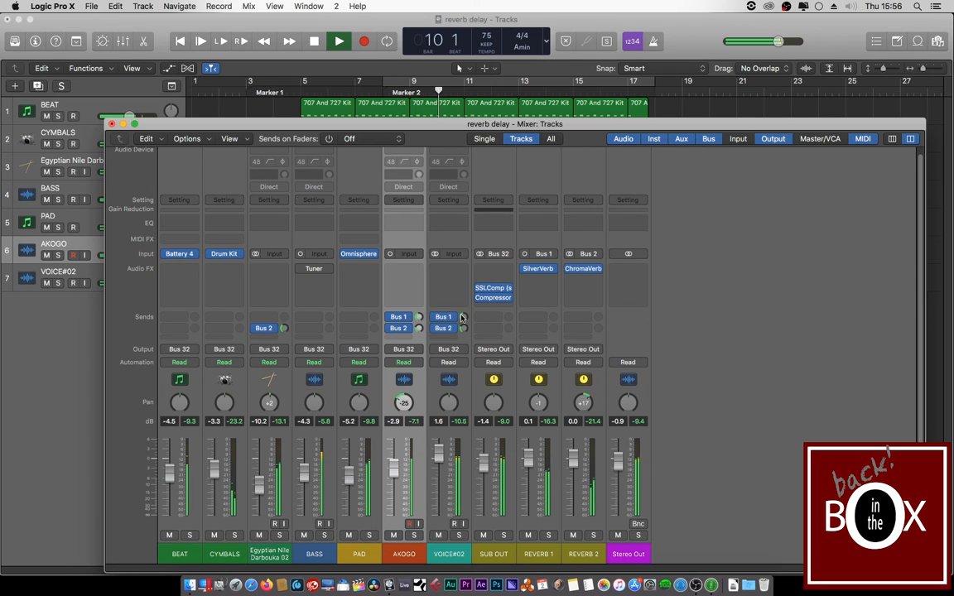
- Adjust VOICE#02's Bus 1 send level to -12.5 dB while the song plays
{"action": "left_click_drag", "start_coordinate": [464, 318], "coordinate": [462, 336]}
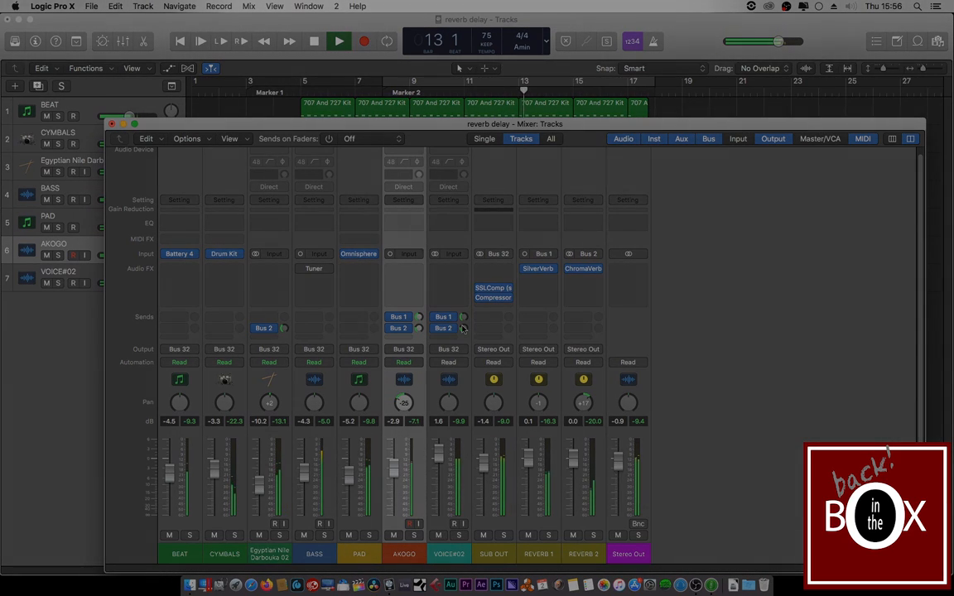
{"action": "left_click_drag", "start_coordinate": [463, 317], "coordinate": [463, 318]}
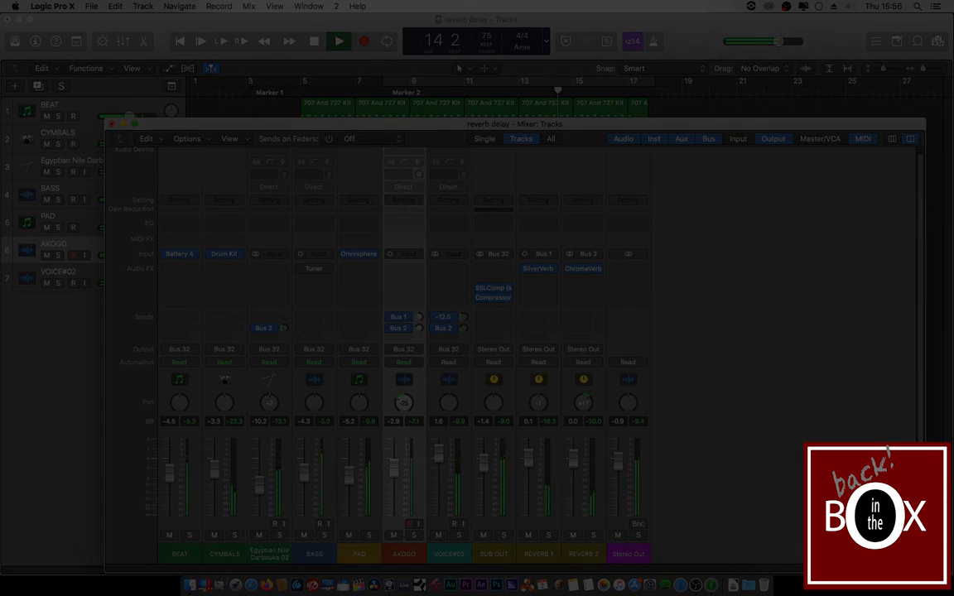